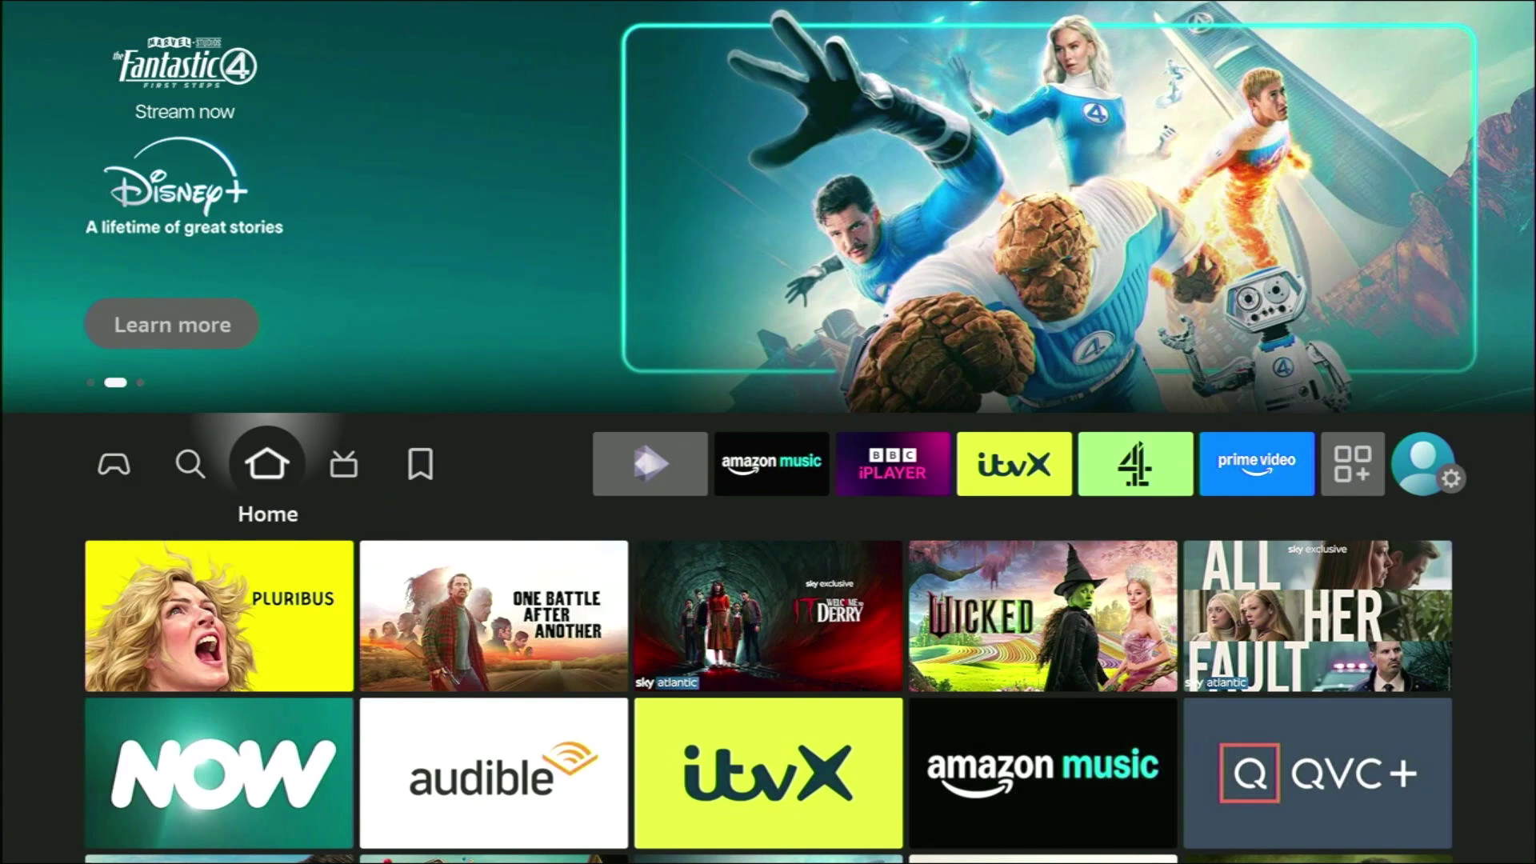
Open the Fire TV Find search and spell 'Lo' on the on-screen keyboard.
key(Left)
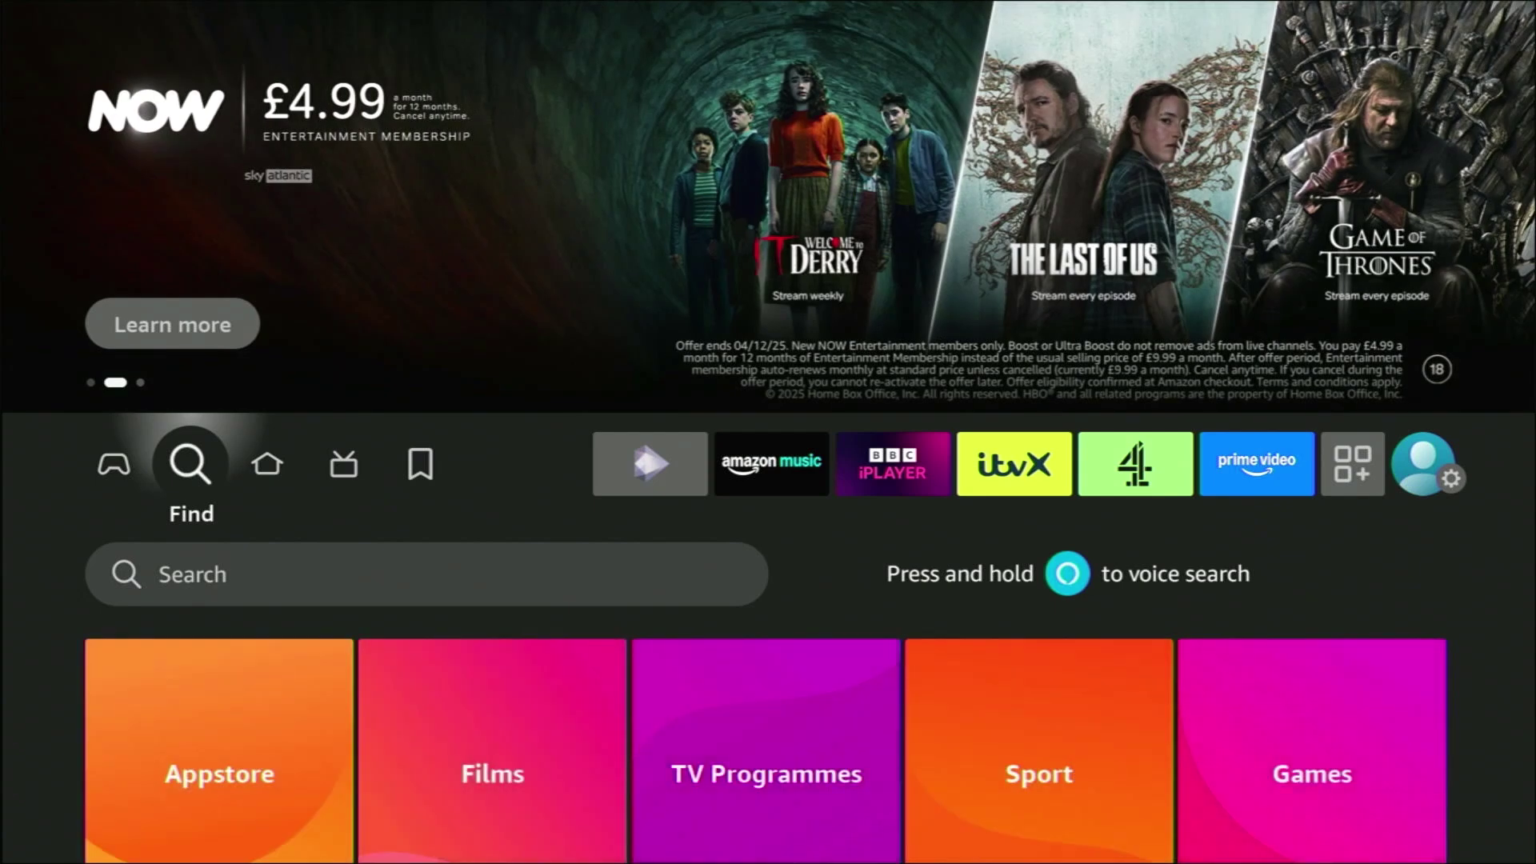
key(Down)
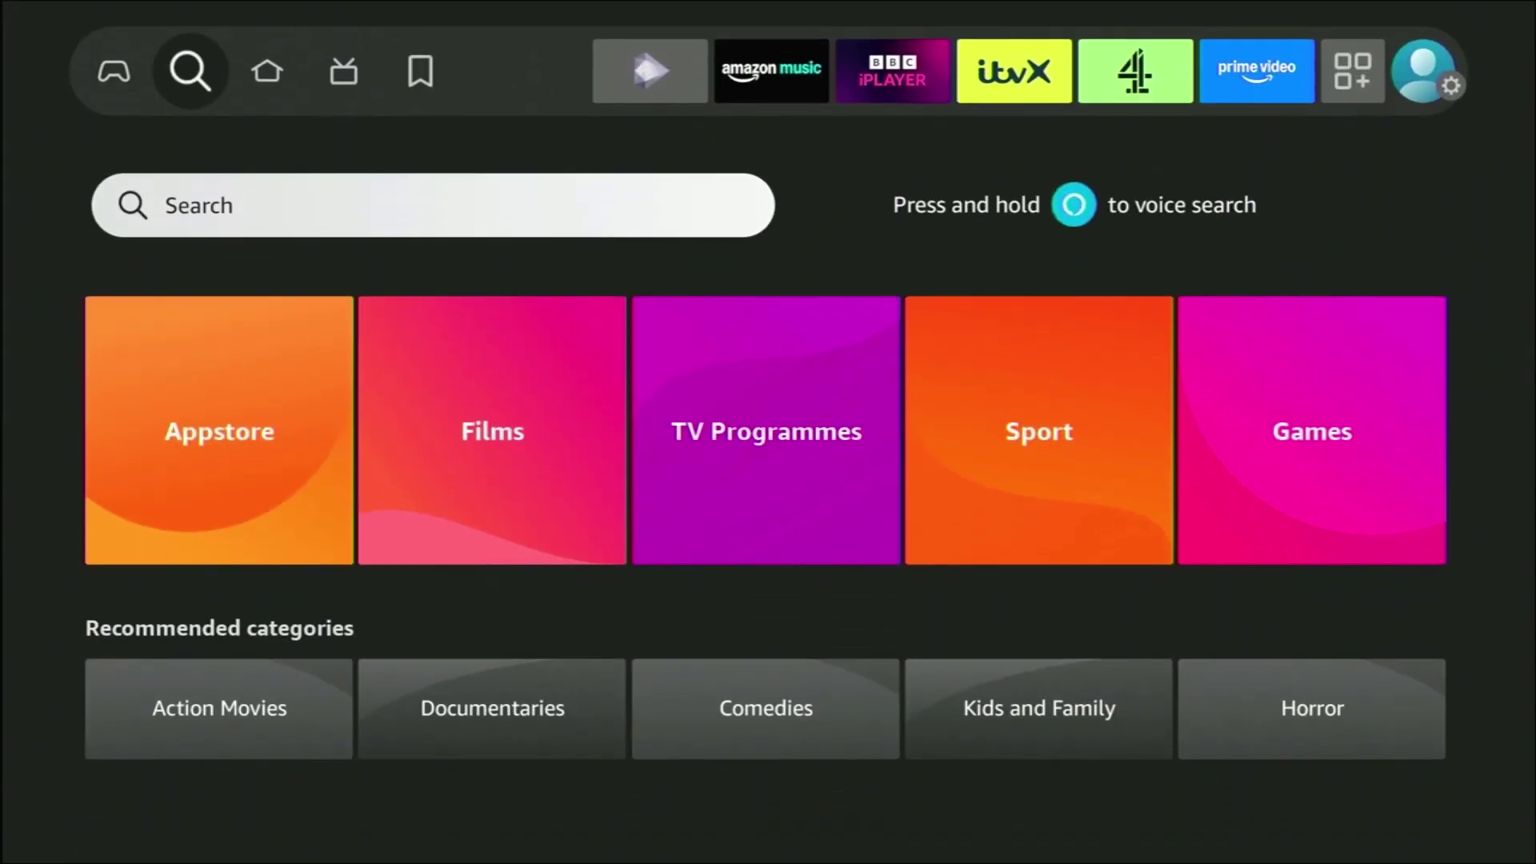
key(Return)
key(Right)
key(Right)
key(Right)
key(Right)
key(Right)
key(Right)
key(Right)
key(Right)
key(Right)
key(Right)
key(Right)
key(Return)
key(Left)
key(Left)
key(Left)
key(Left)
key(Left)
key(Left)
key(Left)
key(Left)
key(Left)
key(Left)
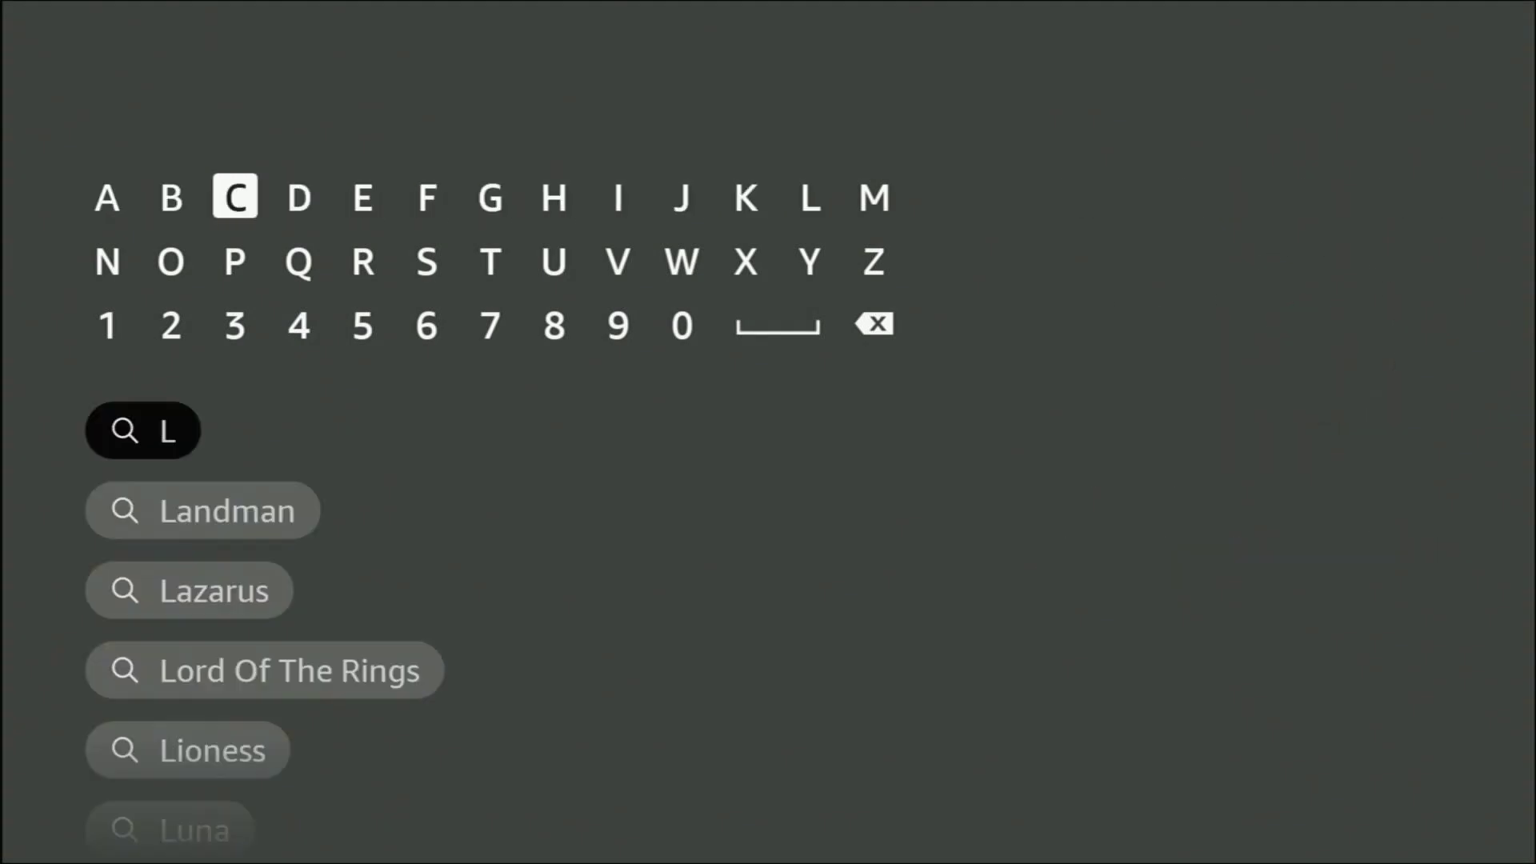
key(Down)
key(Return)
Complete the search text 'Local' and highlight the Localsend suggestion.
key(Up)
key(Right)
key(Return)
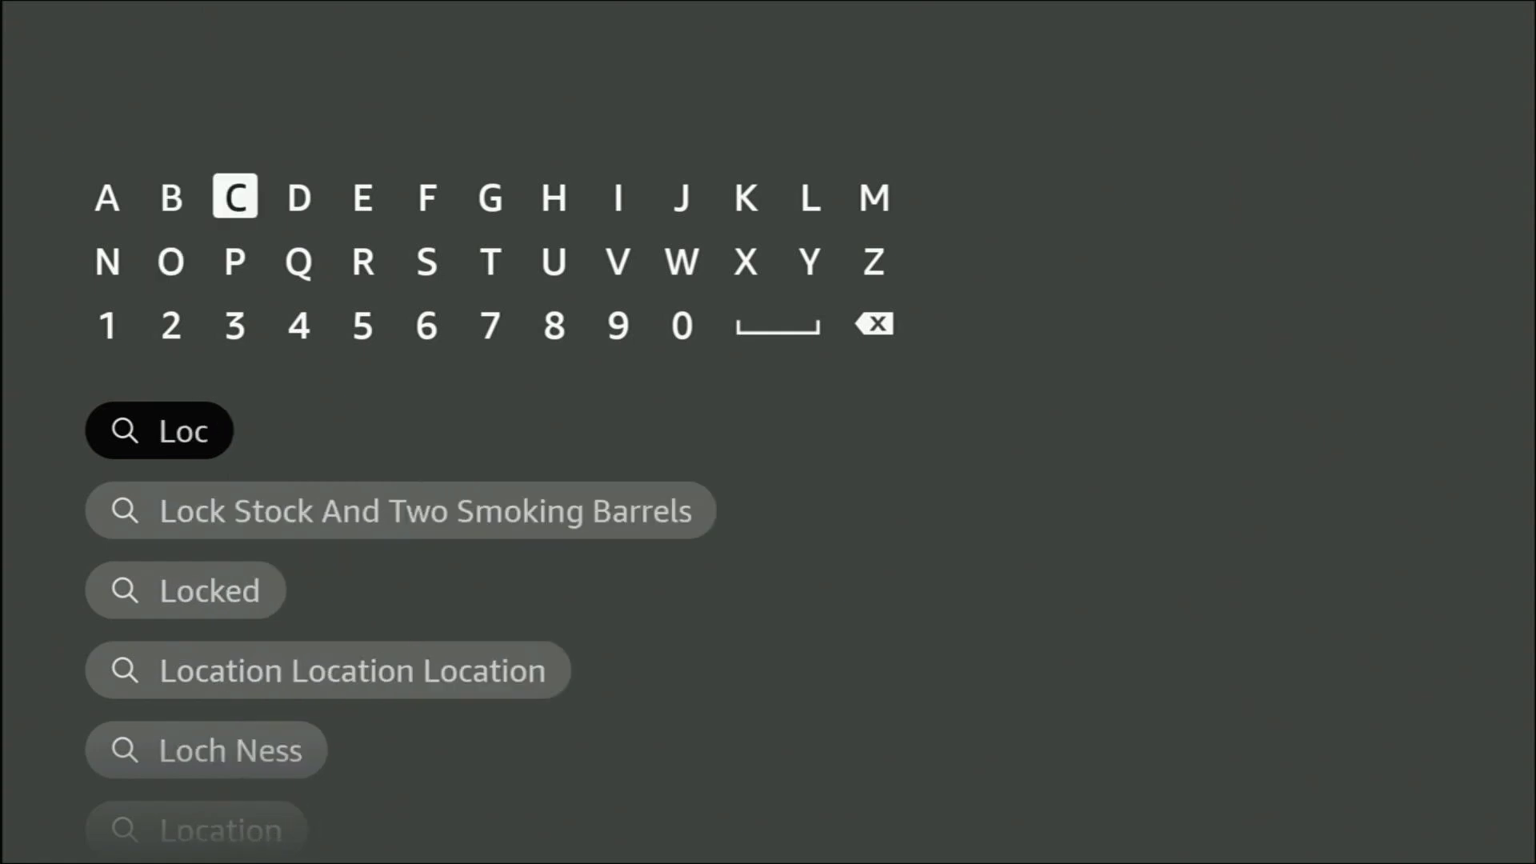
key(Left)
key(Left)
key(Return)
key(Down)
key(Right)
key(Right)
key(Right)
key(Right)
key(Right)
key(Right)
key(Right)
key(Right)
key(Right)
key(Right)
key(Right)
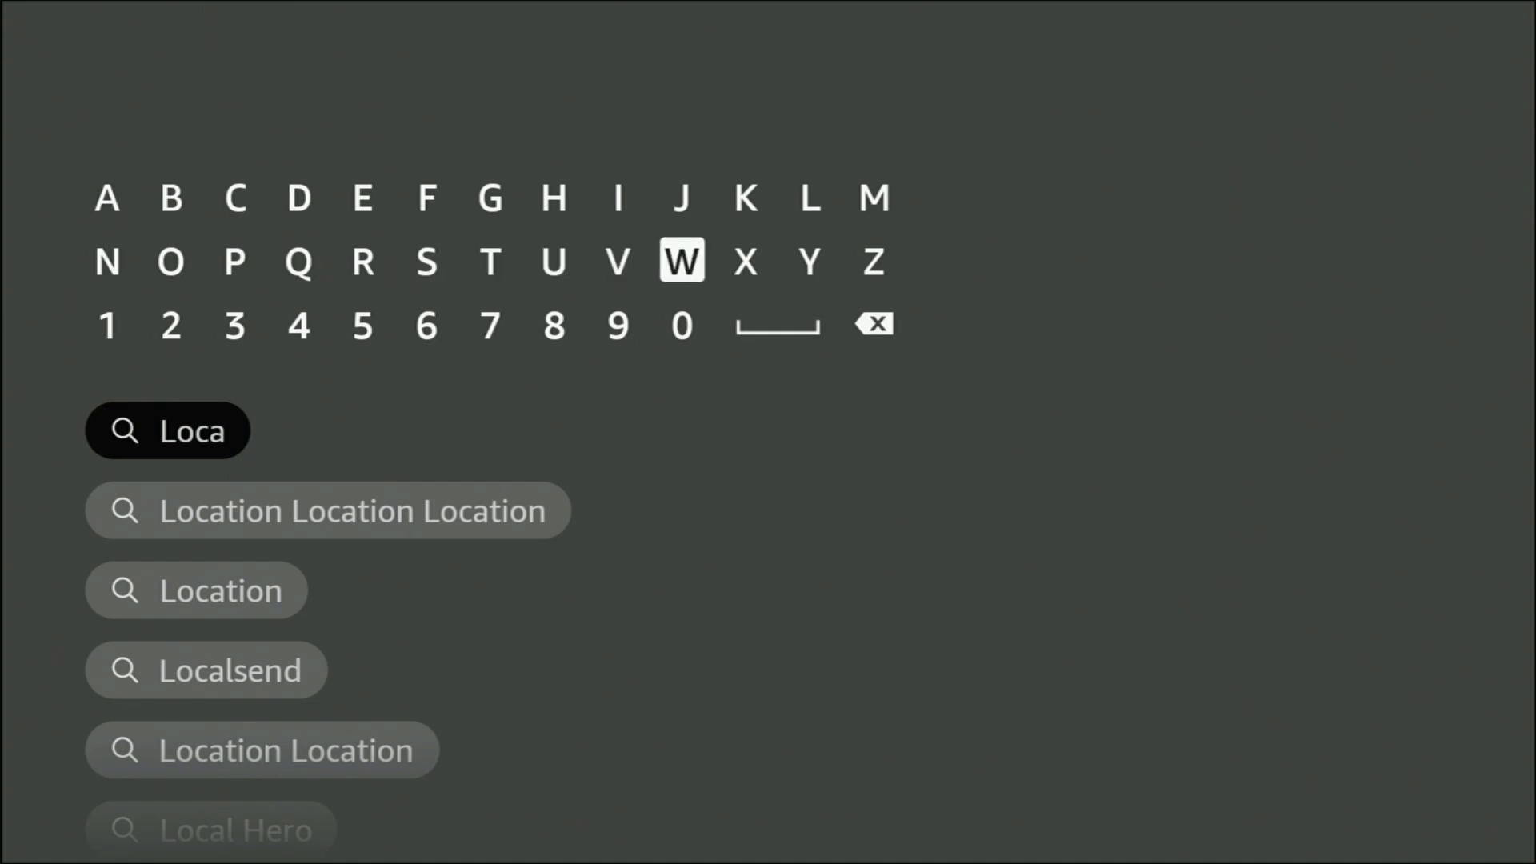
key(Up)
key(Return)
key(Left)
key(Left)
key(Left)
key(Left)
key(Left)
key(Left)
key(Down)
key(Down)
key(Down)
key(Down)
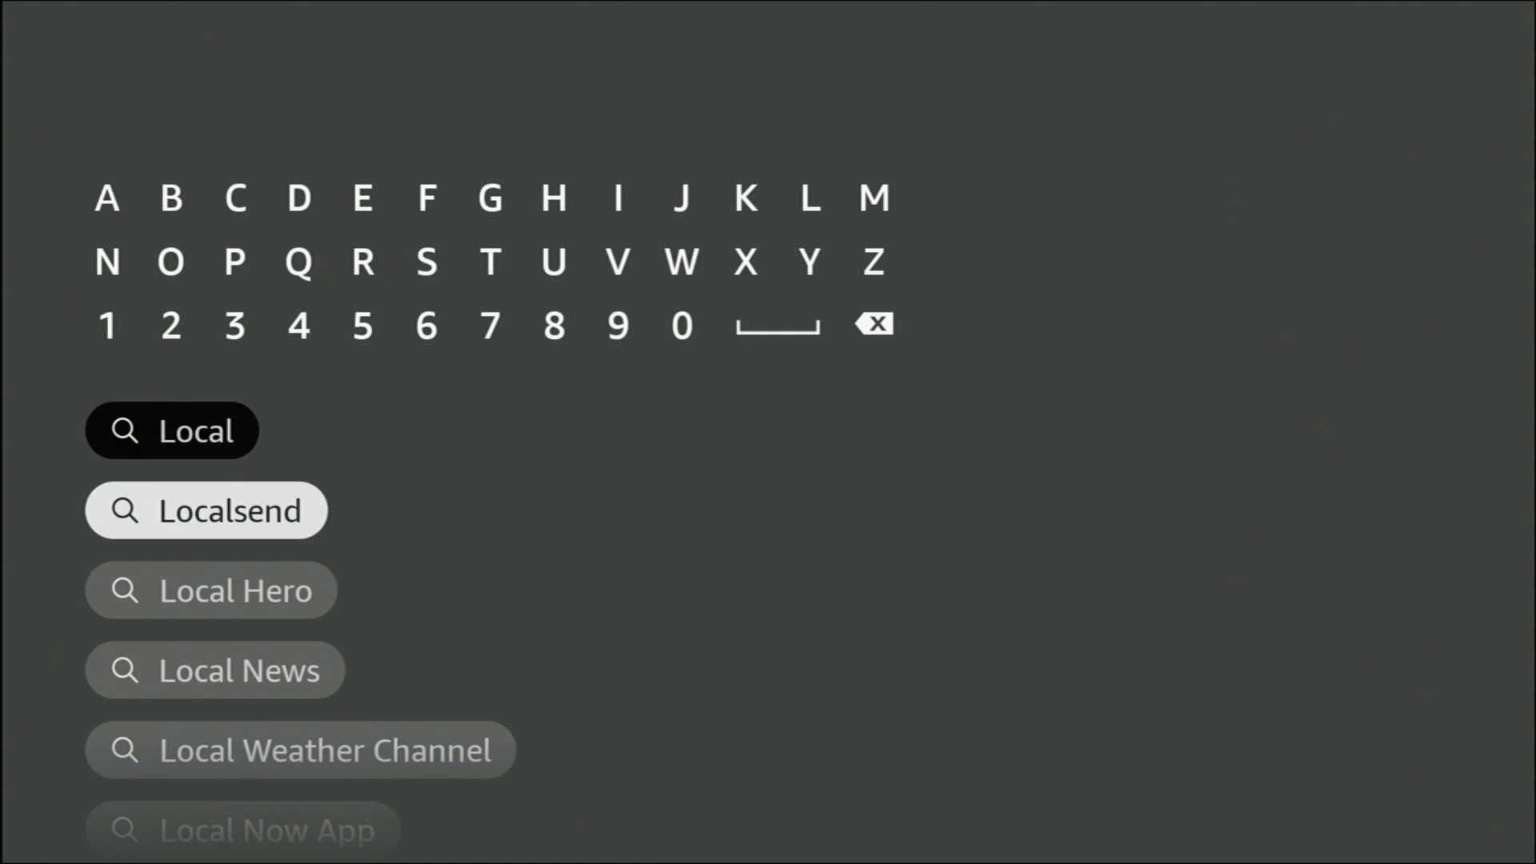
Search for Localsend, open LocalSend's store page and launch the app on the Fire TV.
key(Return)
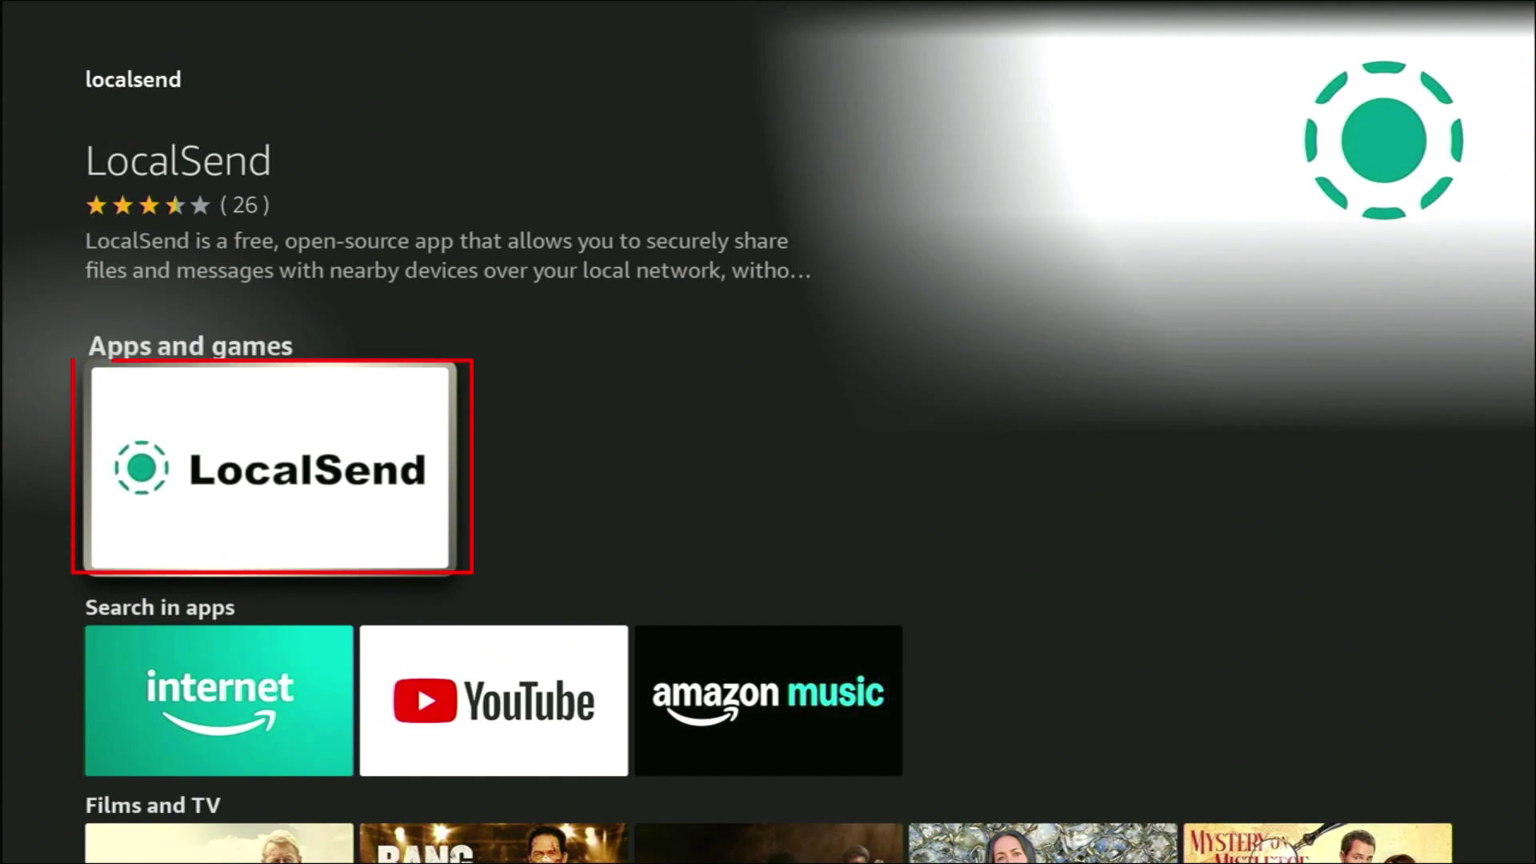
key(Return)
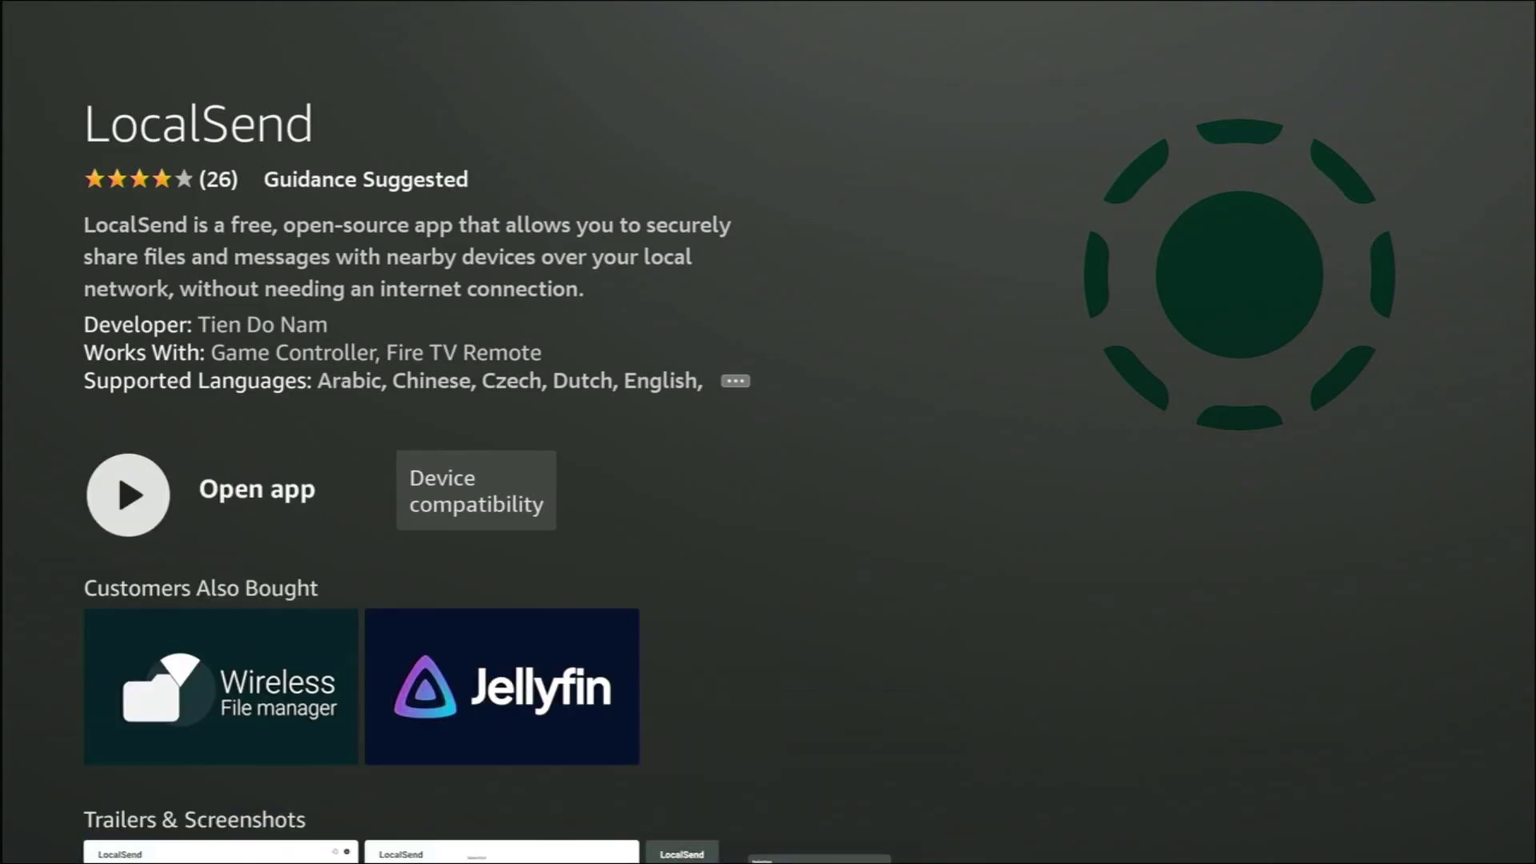
key(Return)
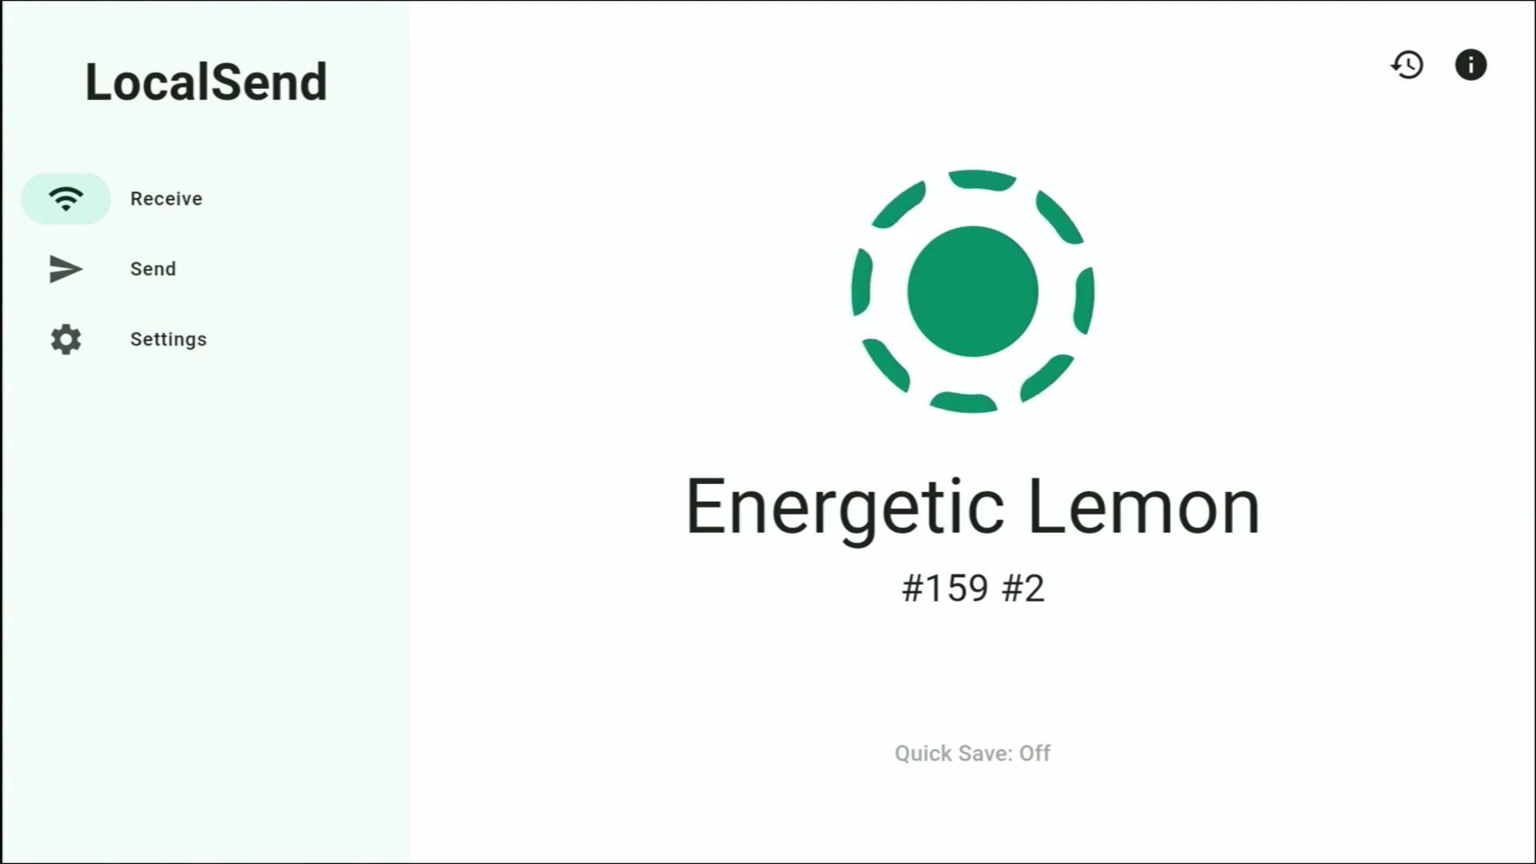
On the Google TV box, search Apps for 'localsend' and open LocalSend's details page.
key(Escape)
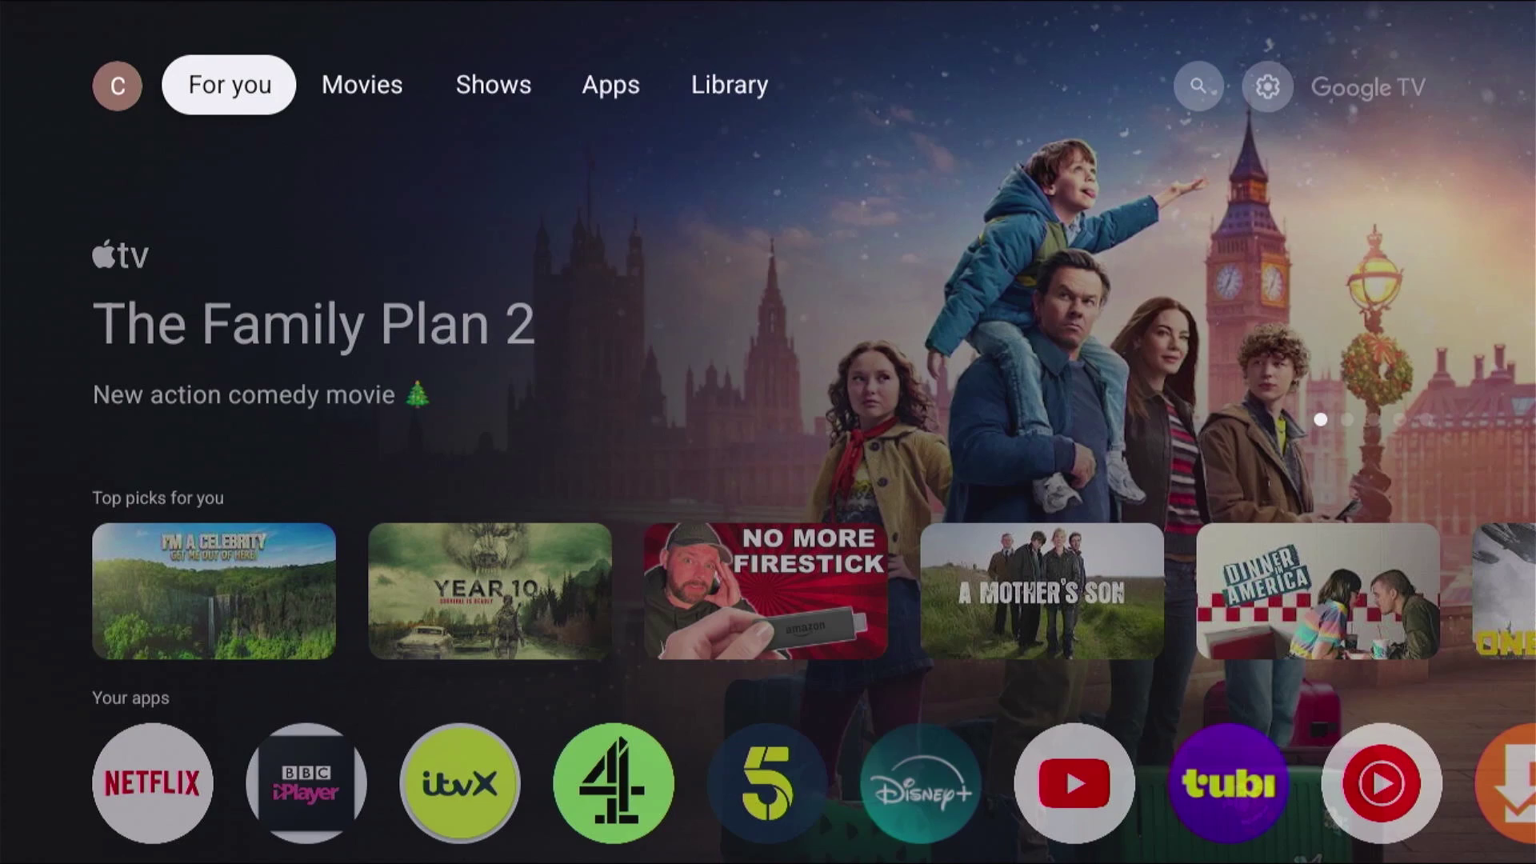
key(Right)
key(Right)
key(Right)
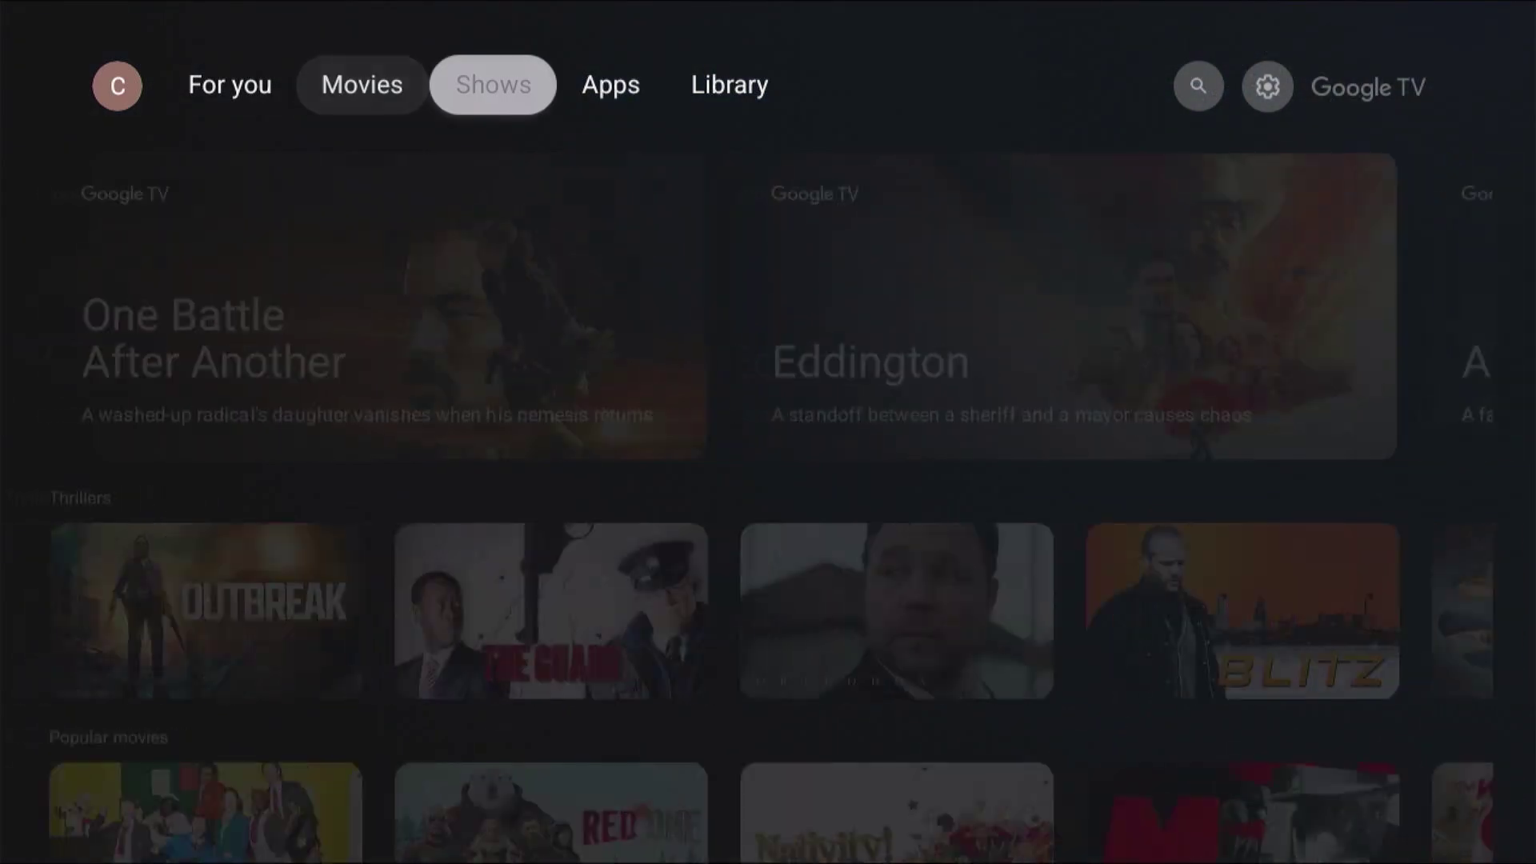
key(Down)
key(Down)
key(Down)
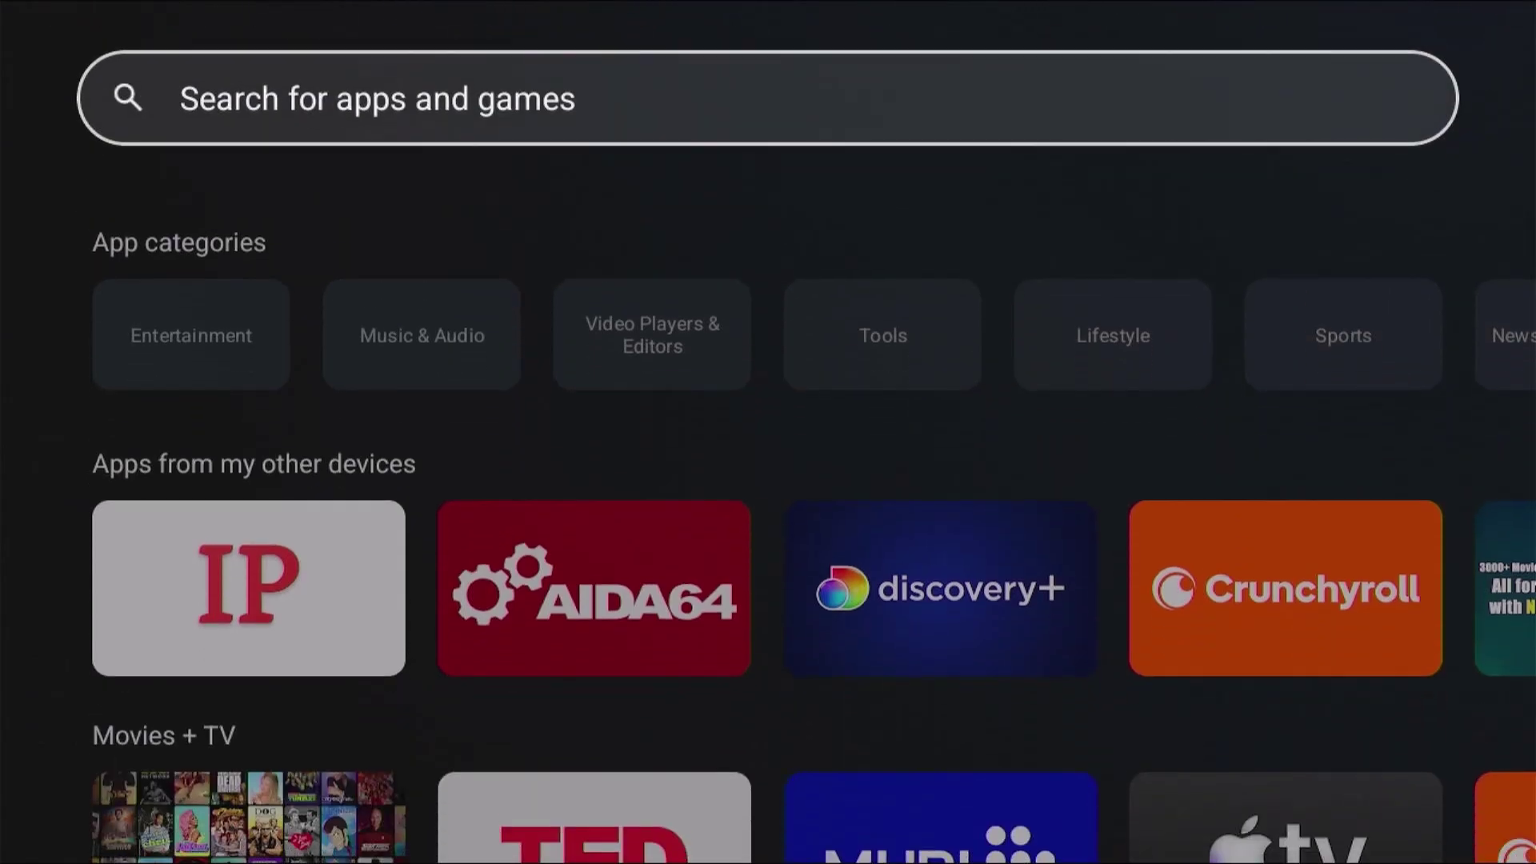
key(Return)
text(localsend)
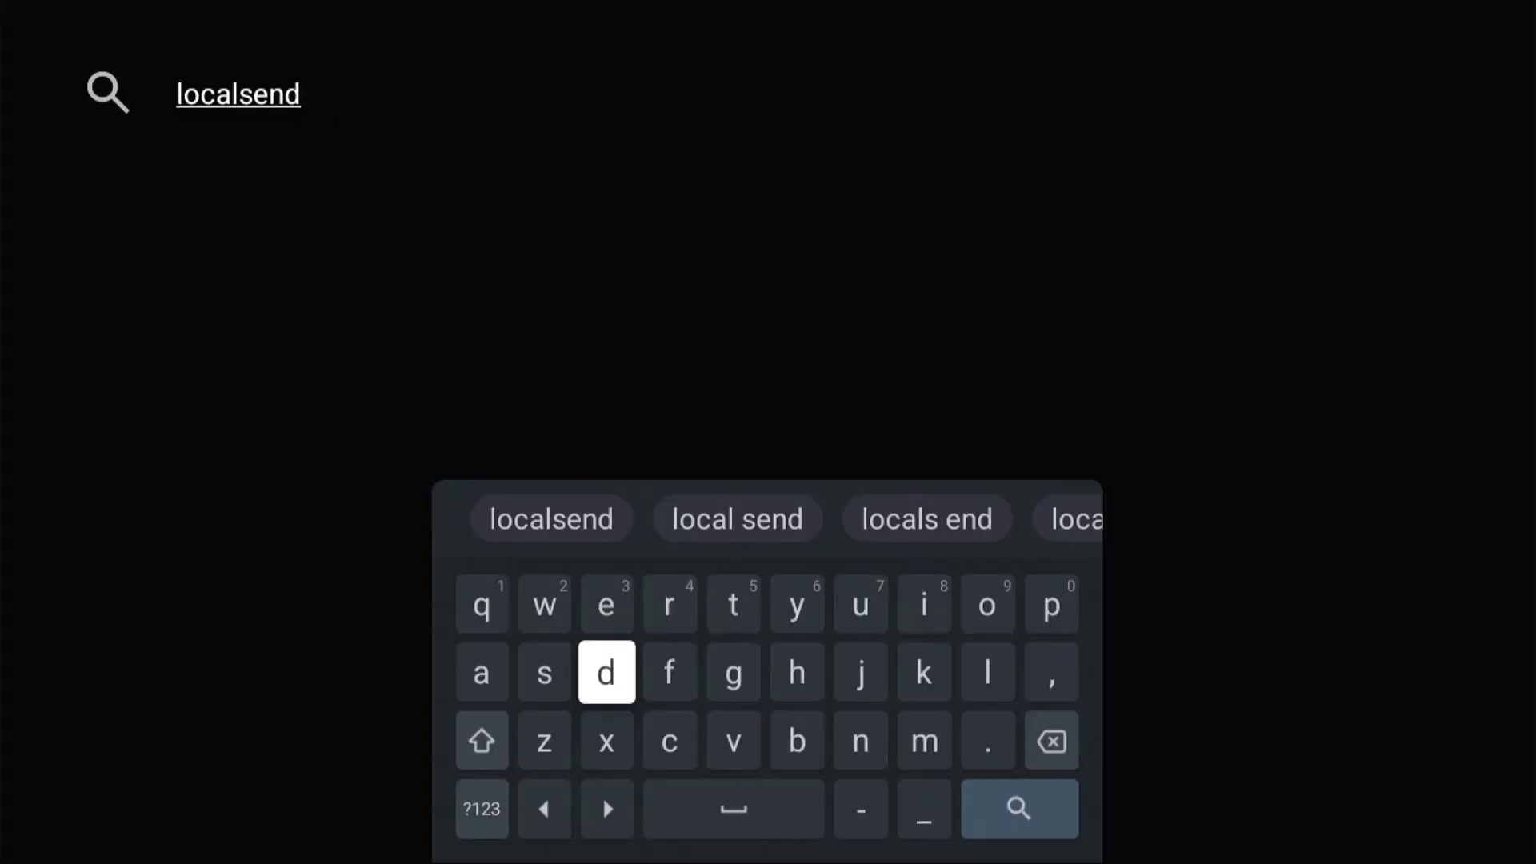
key(Right)
key(Return)
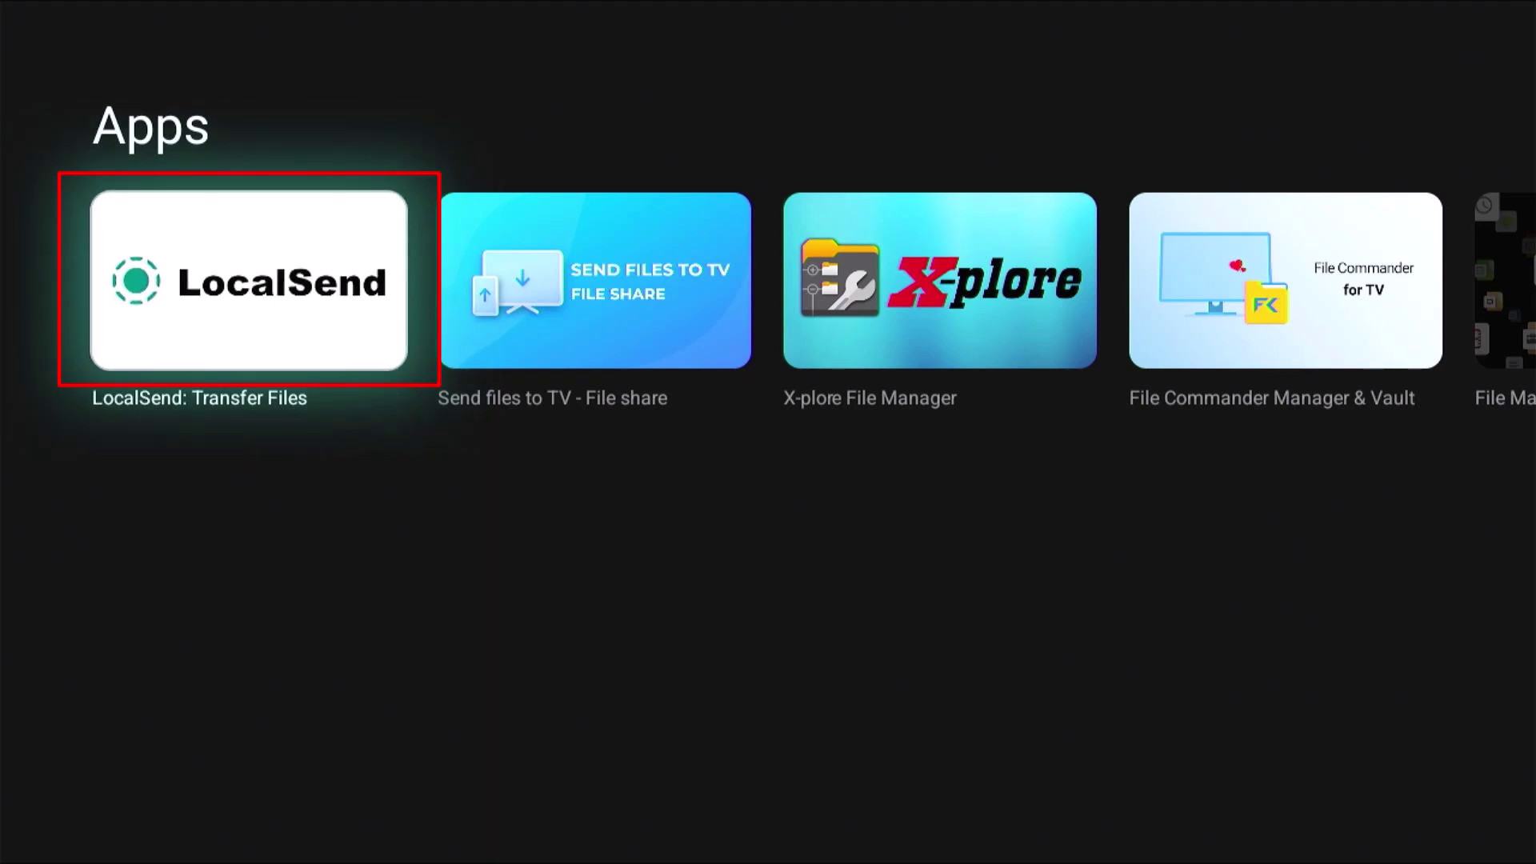
key(Return)
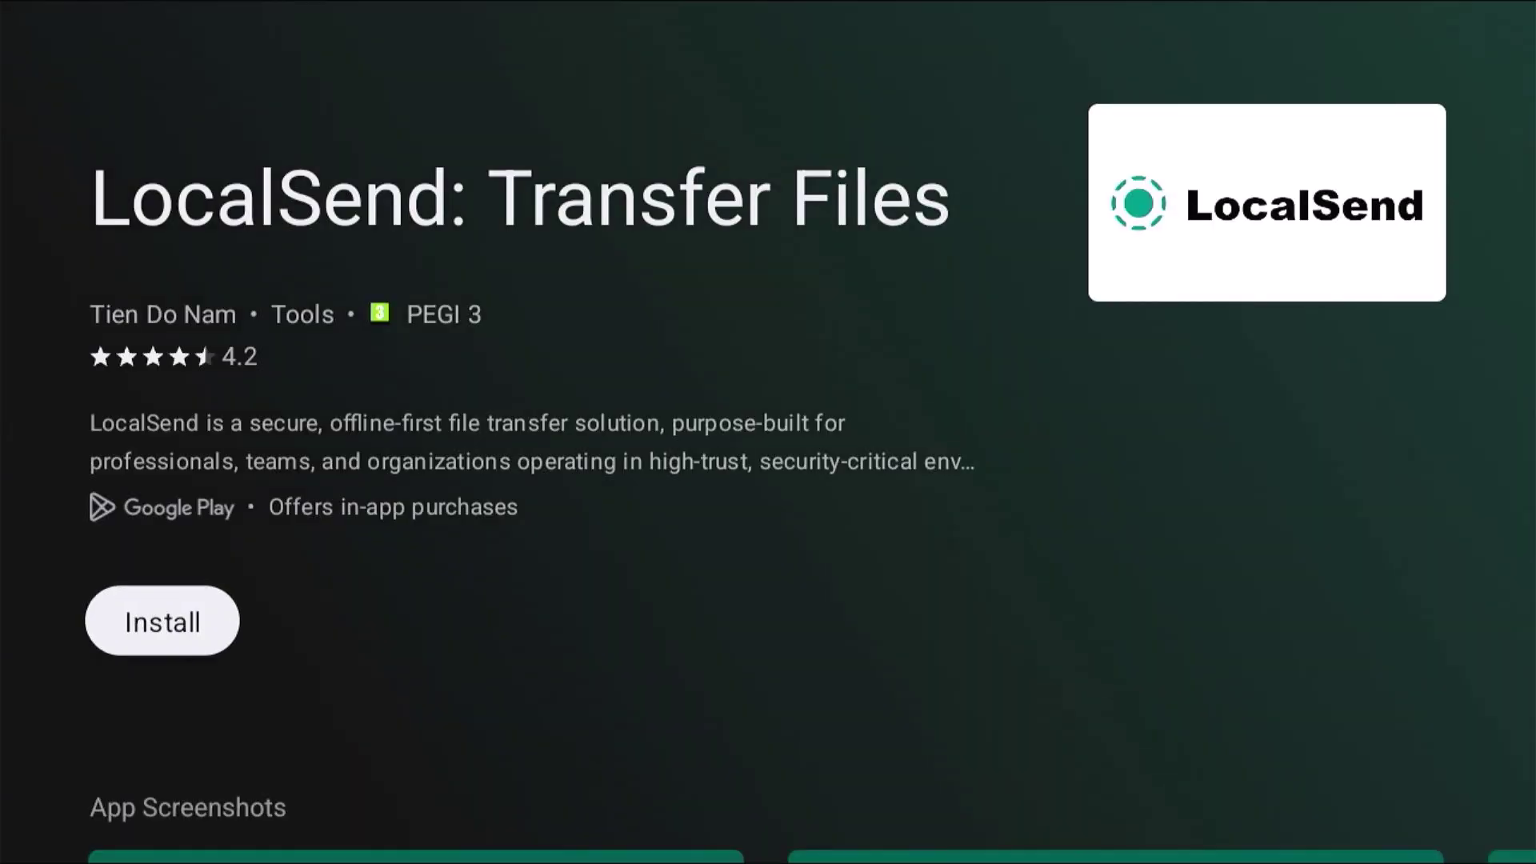
key(Return)
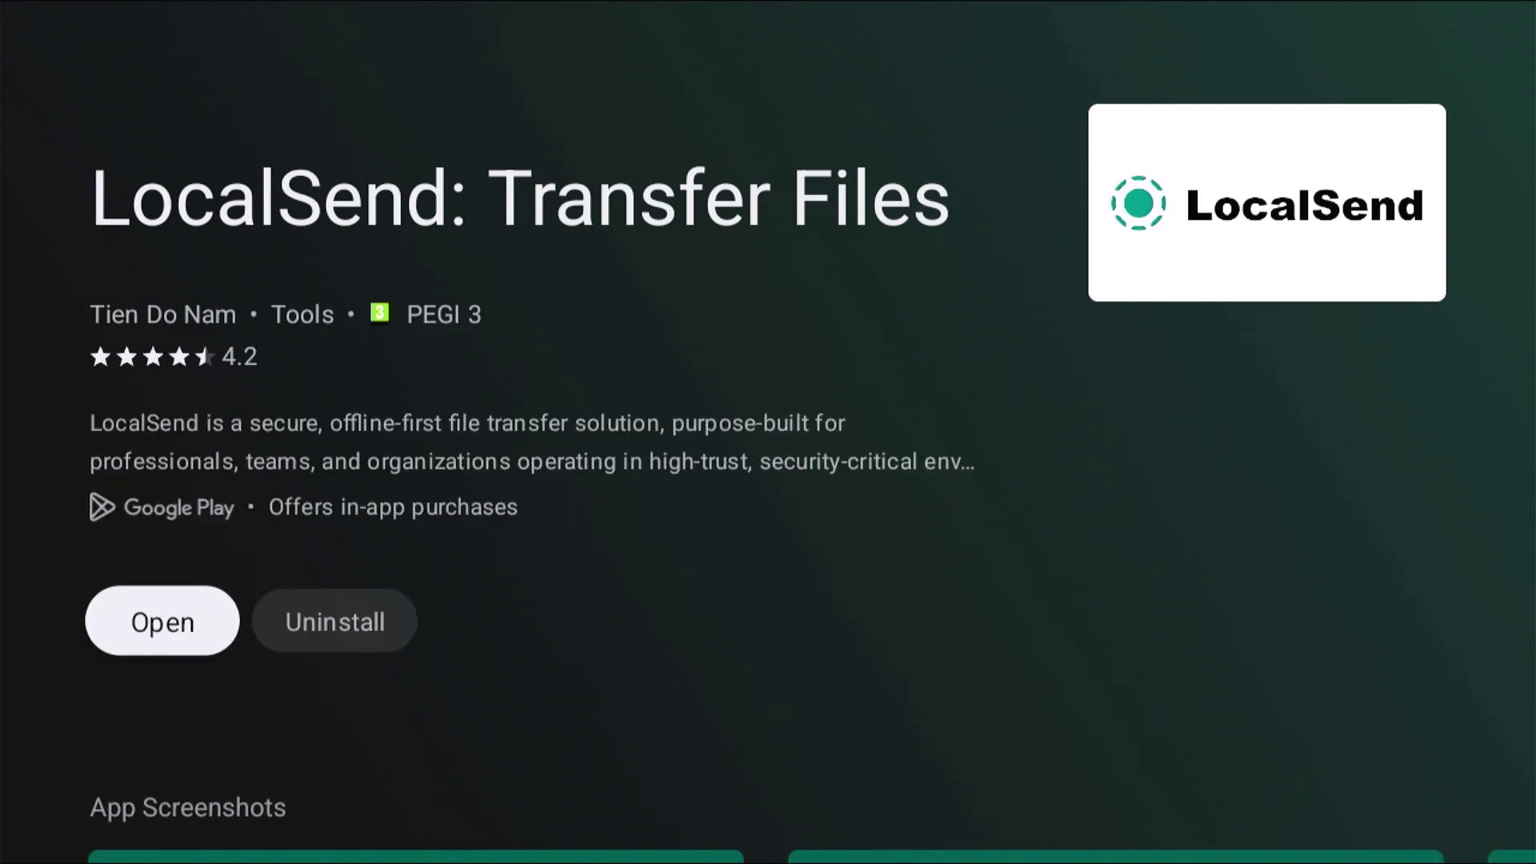
key(Return)
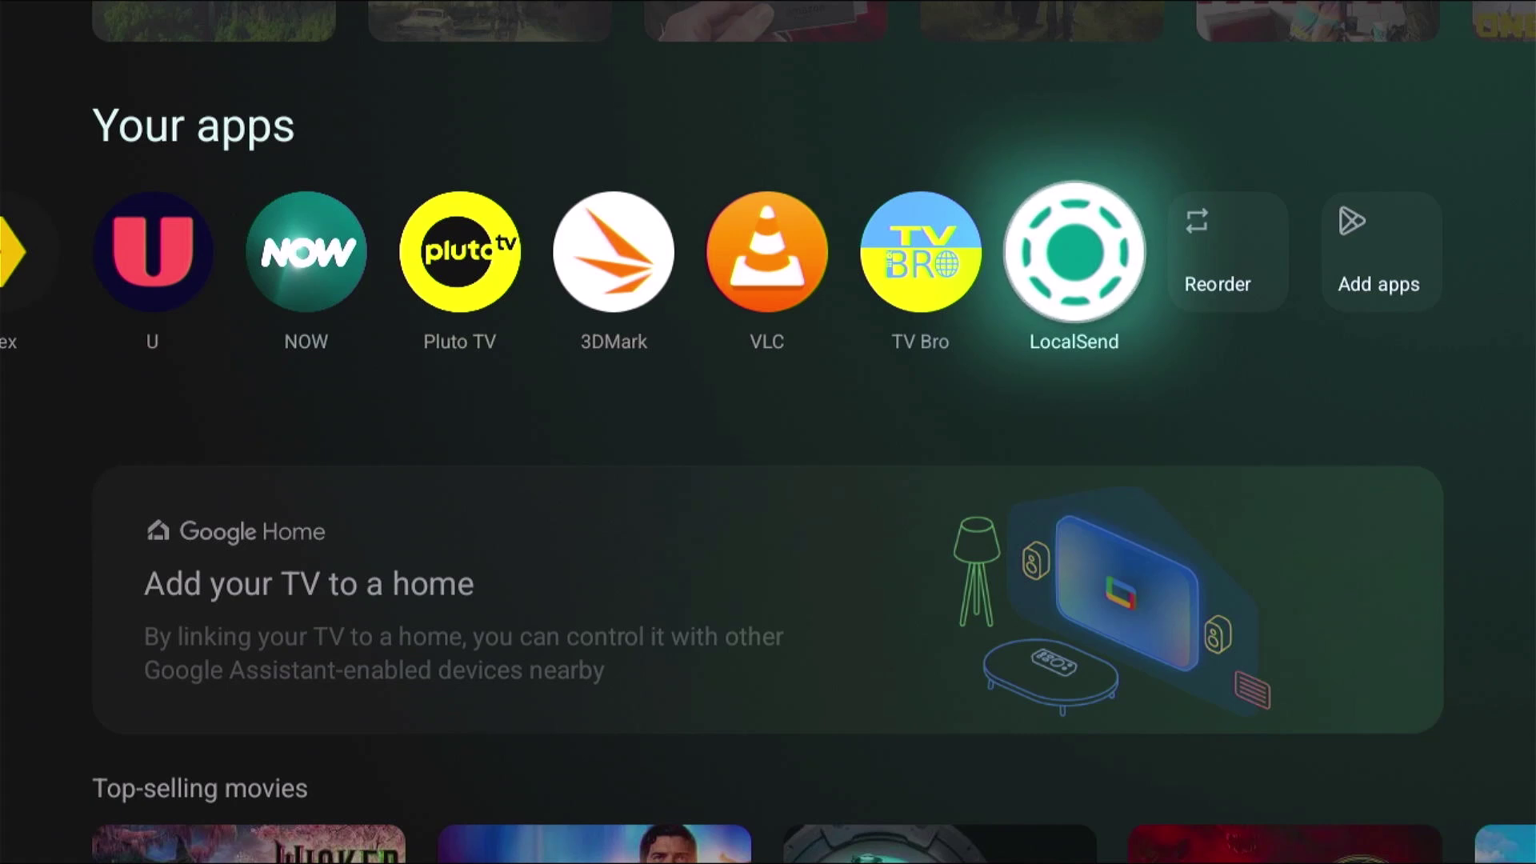
Launch LocalSend from Your apps on the Google TV box.
key(Return)
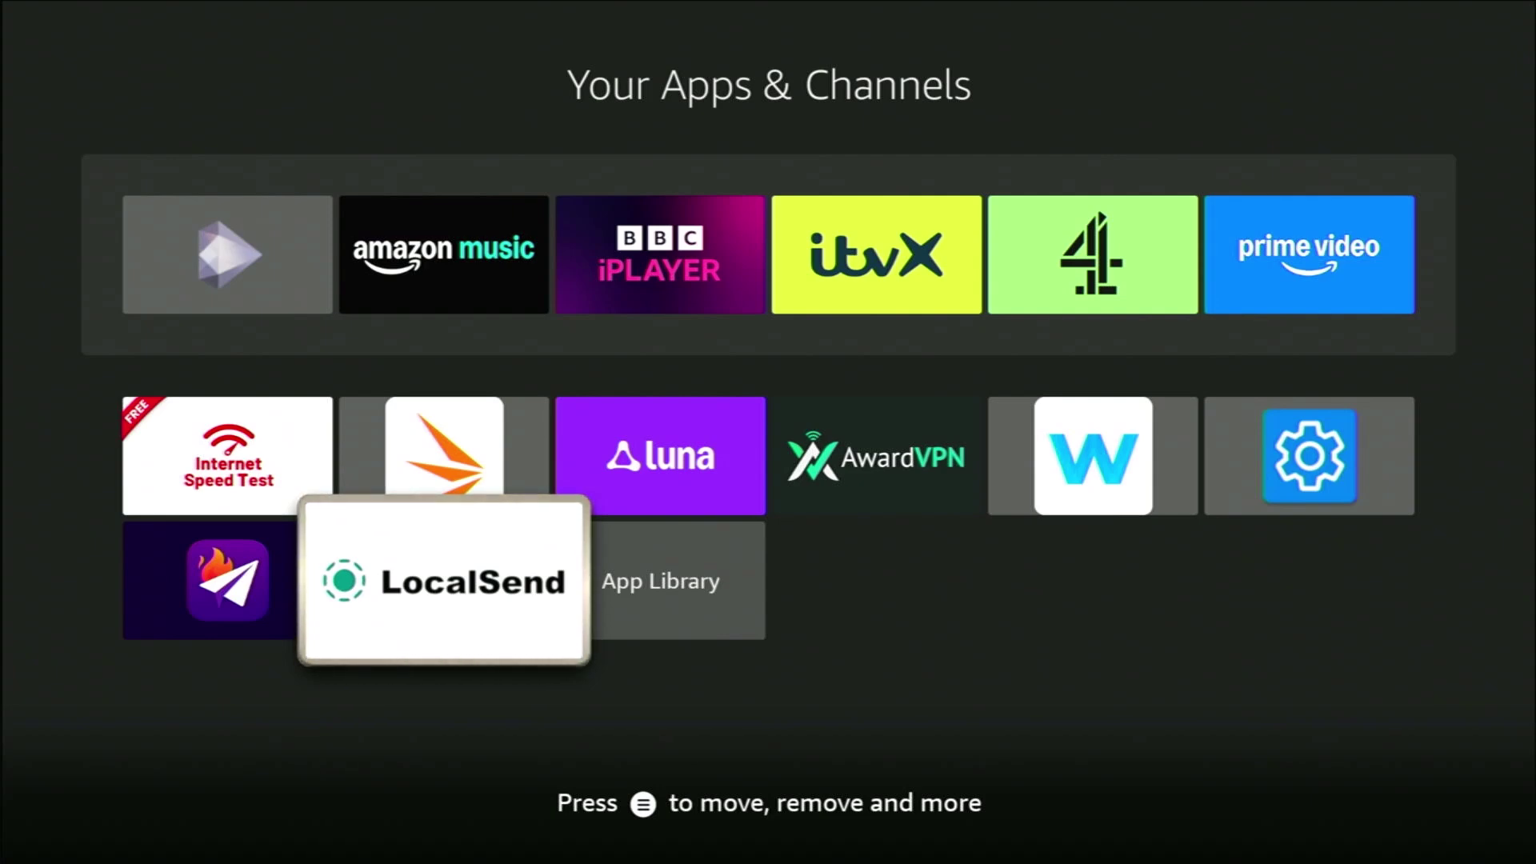
Launch LocalSend on the Fire TV and move to the Send section.
key(Return)
key(Down)
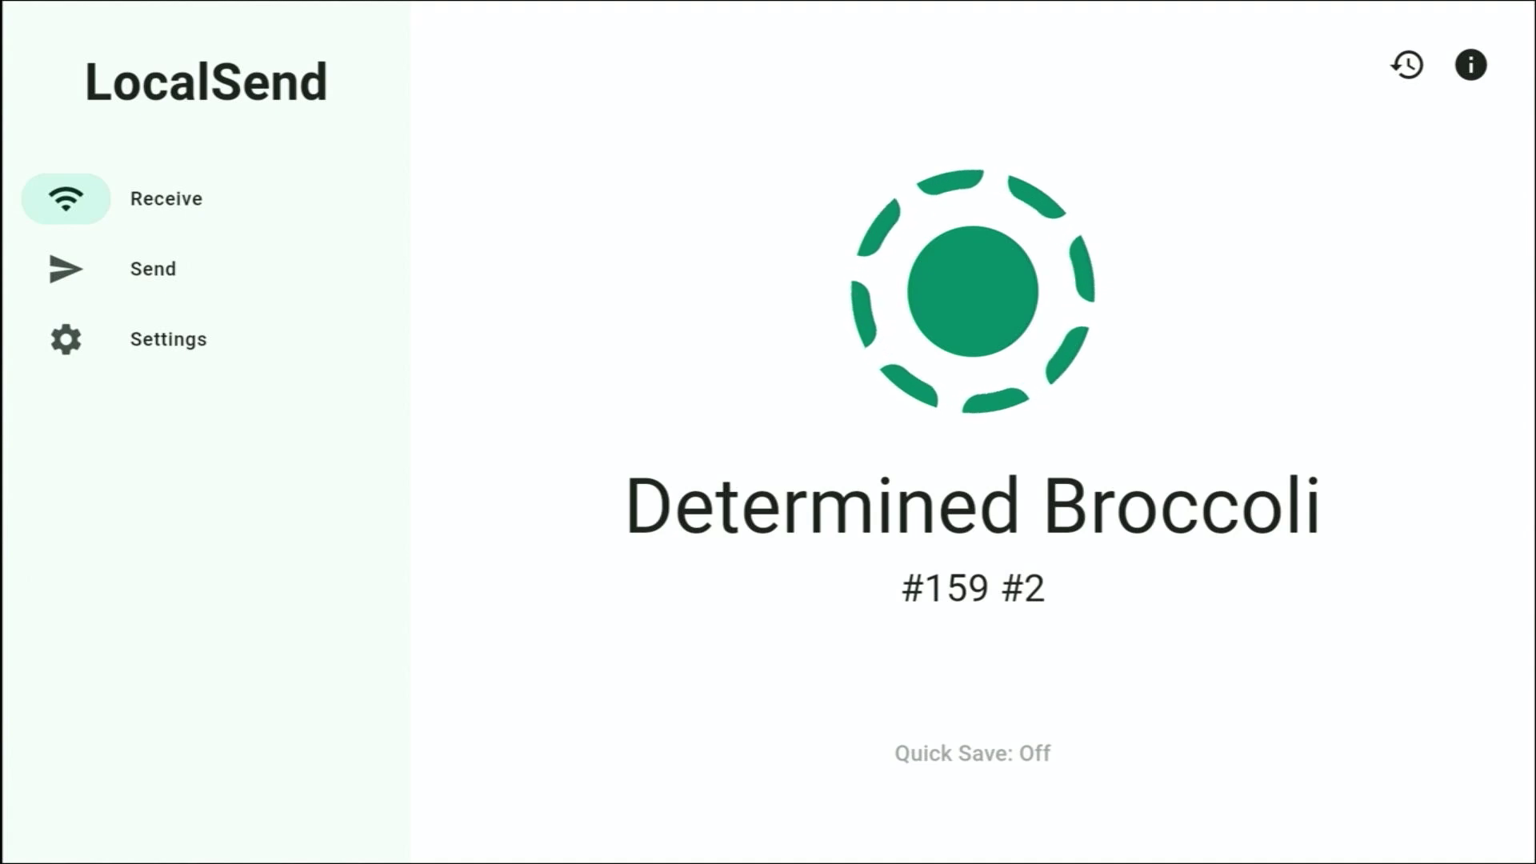
key(Down)
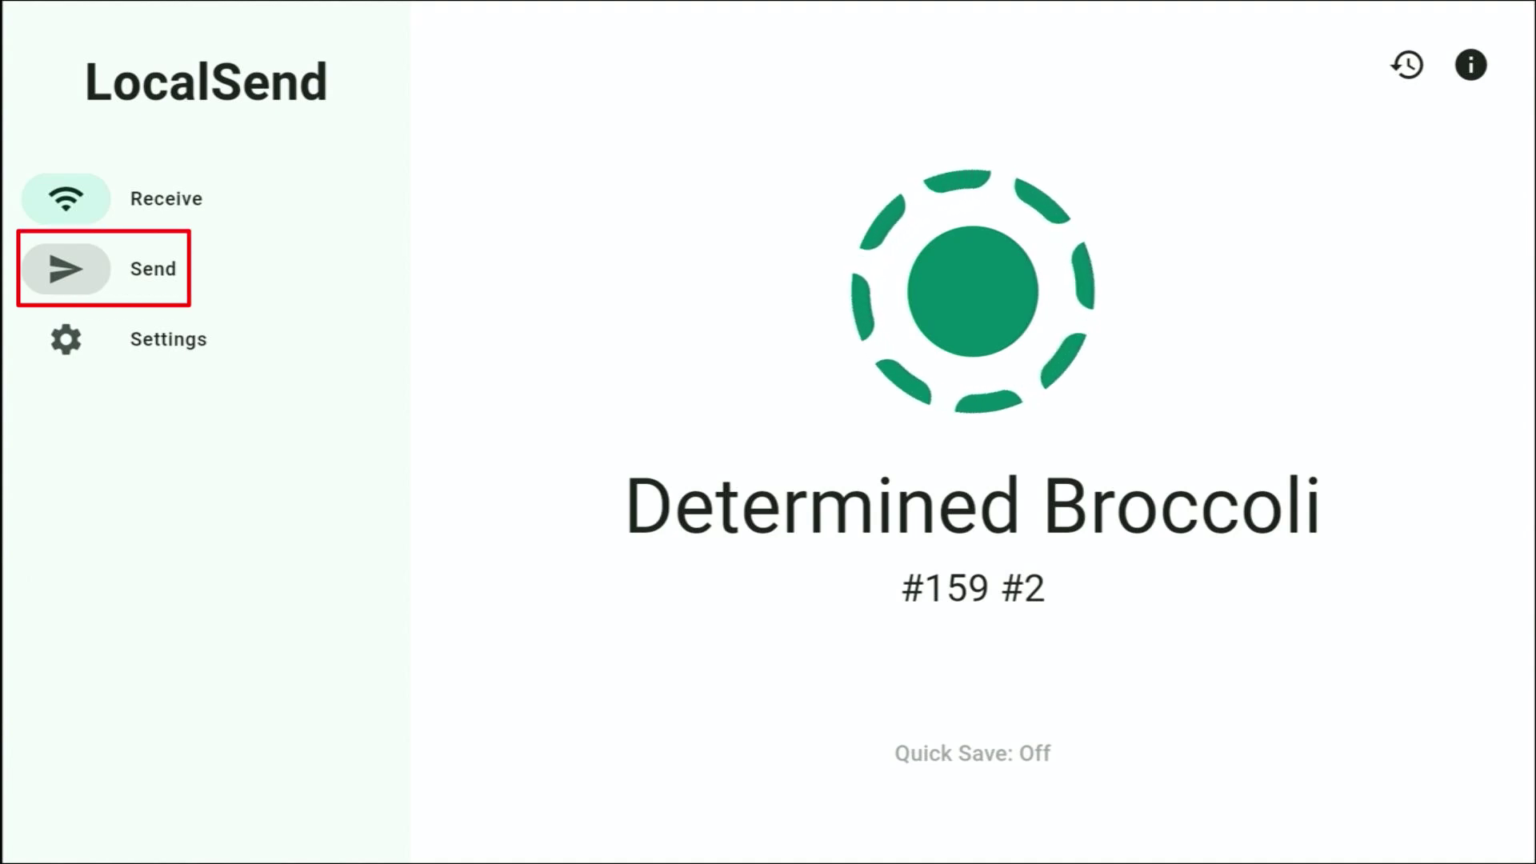
click(66, 270)
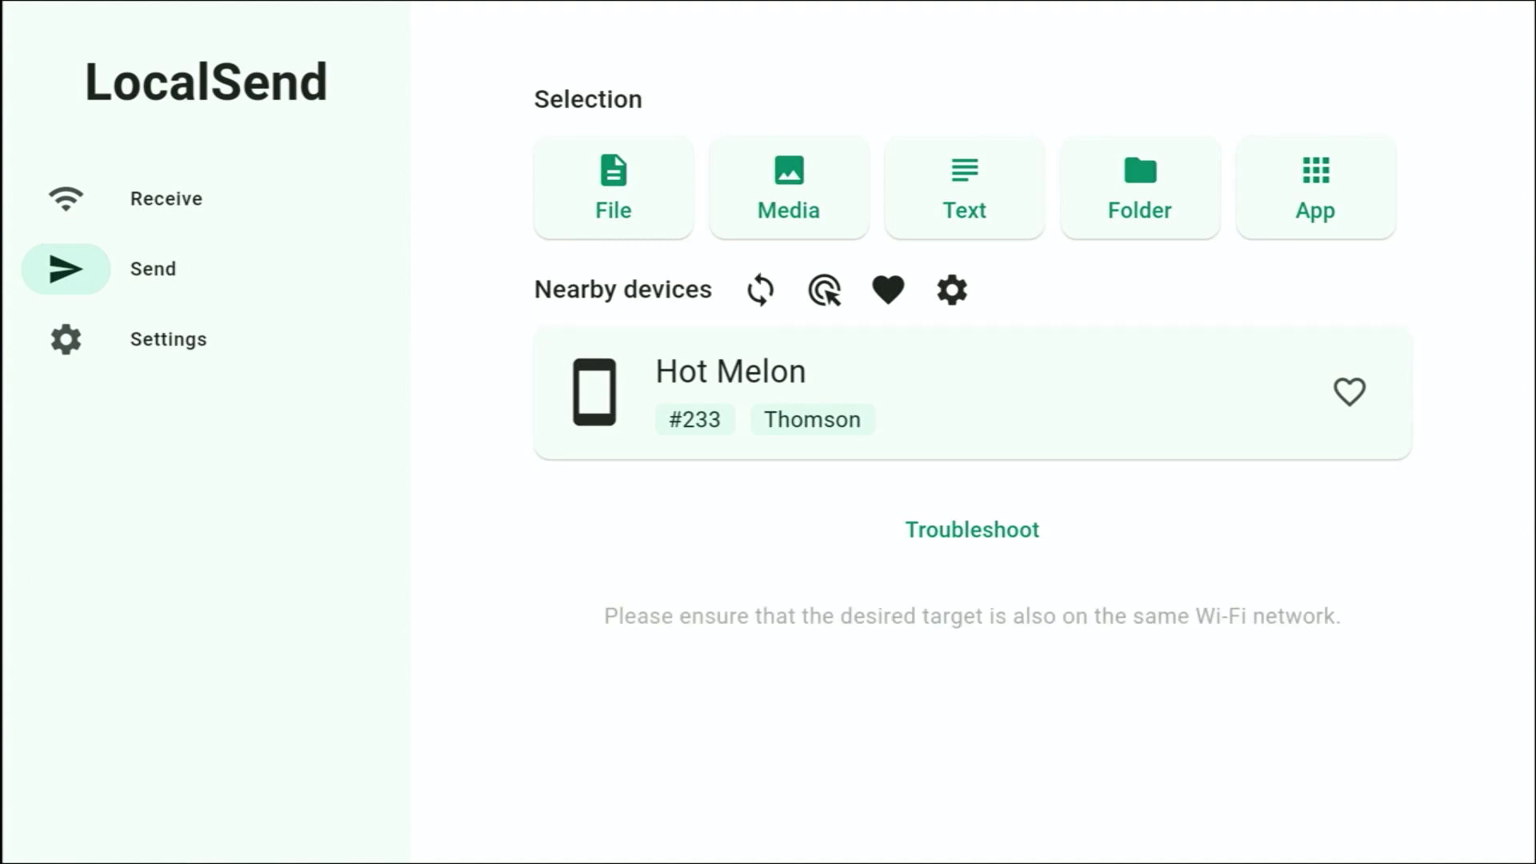
key(Up)
key(Down)
key(Up)
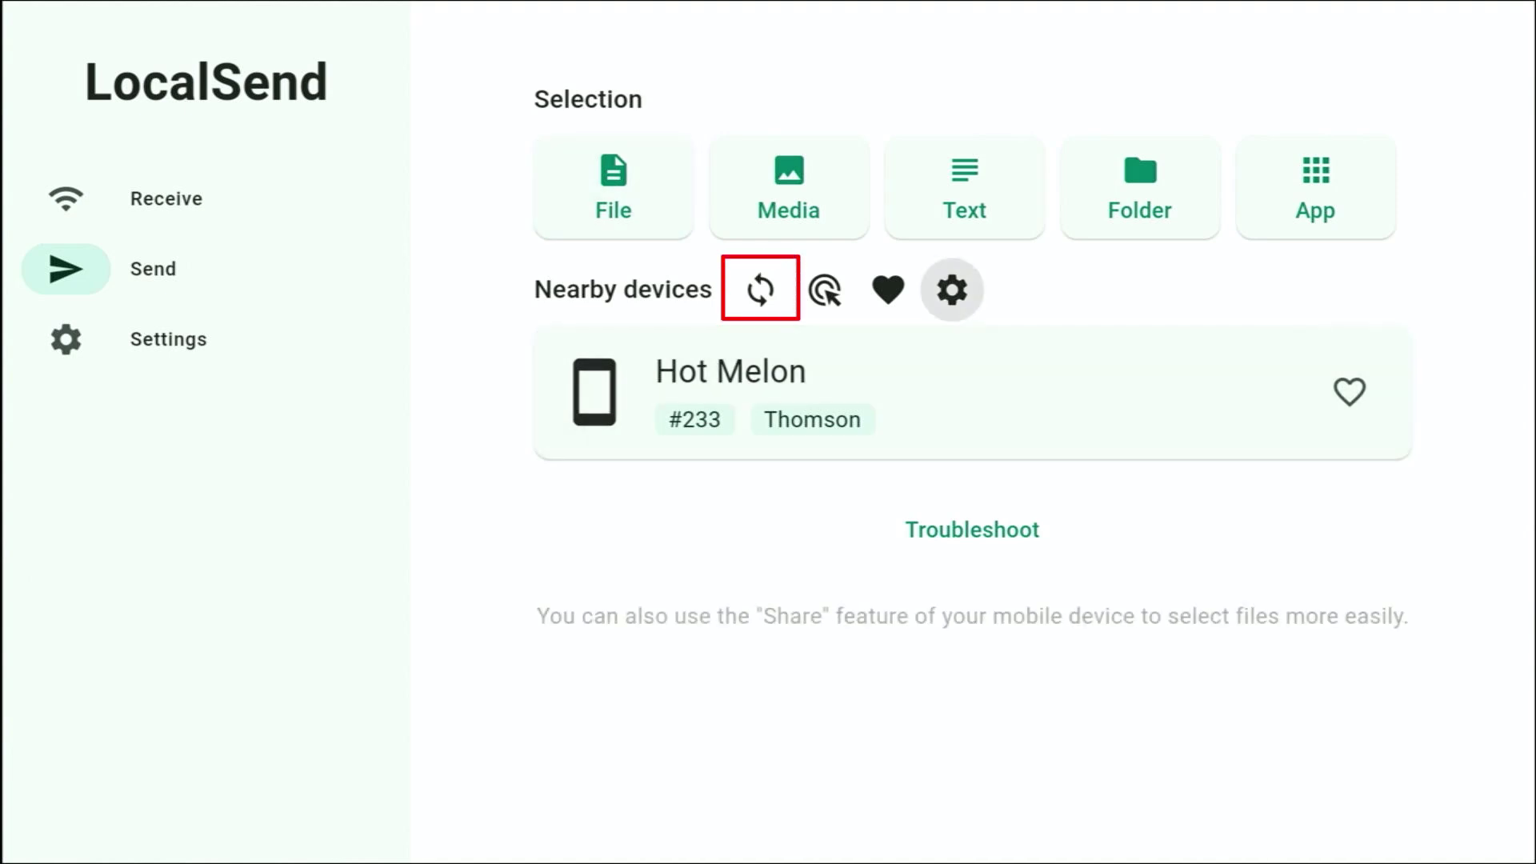
key(Left)
key(Left)
key(Left)
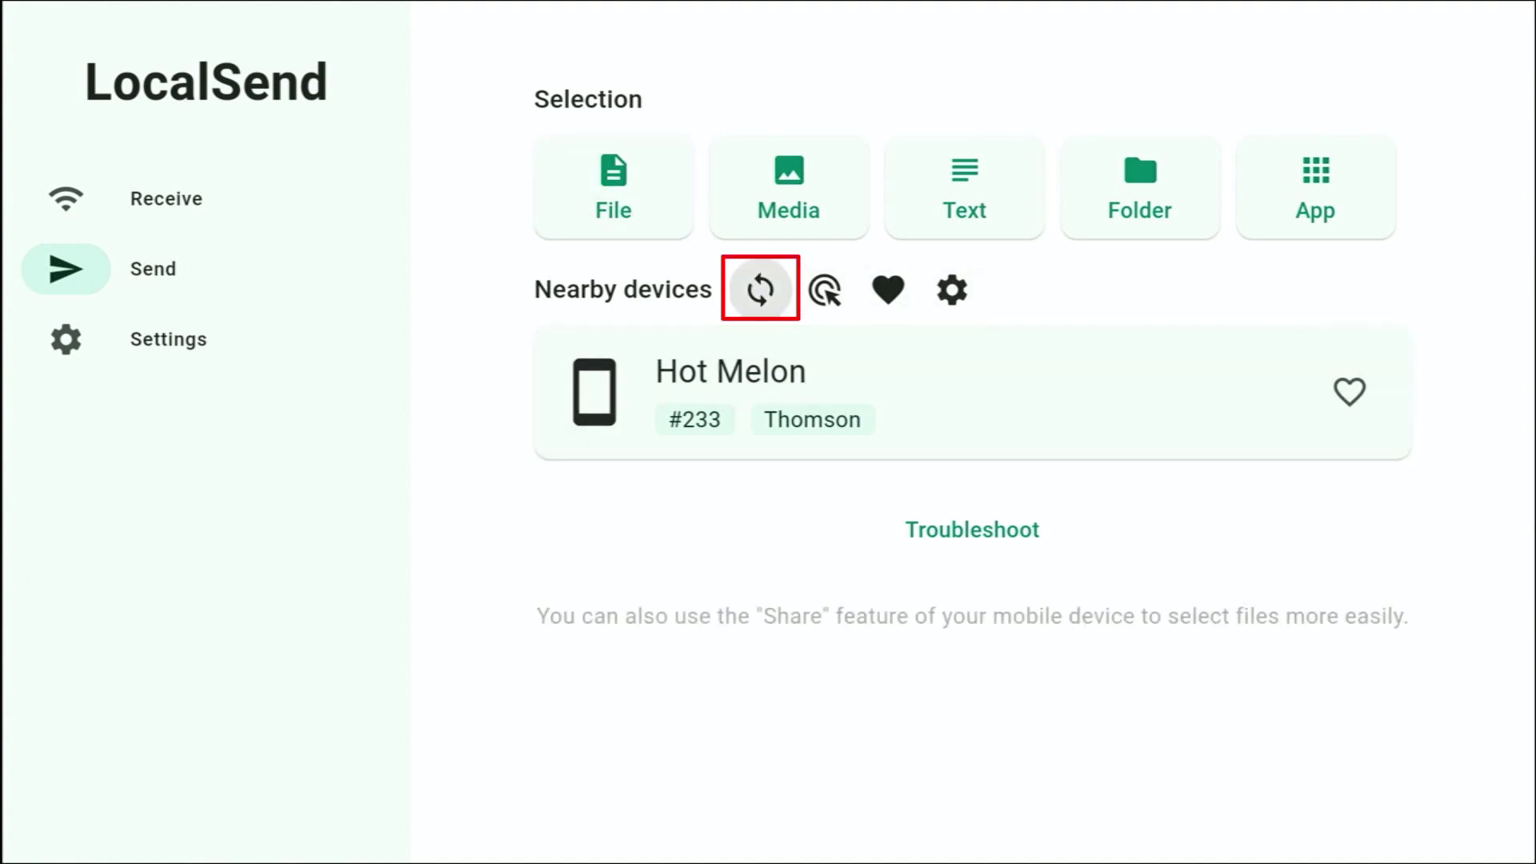
key(Return)
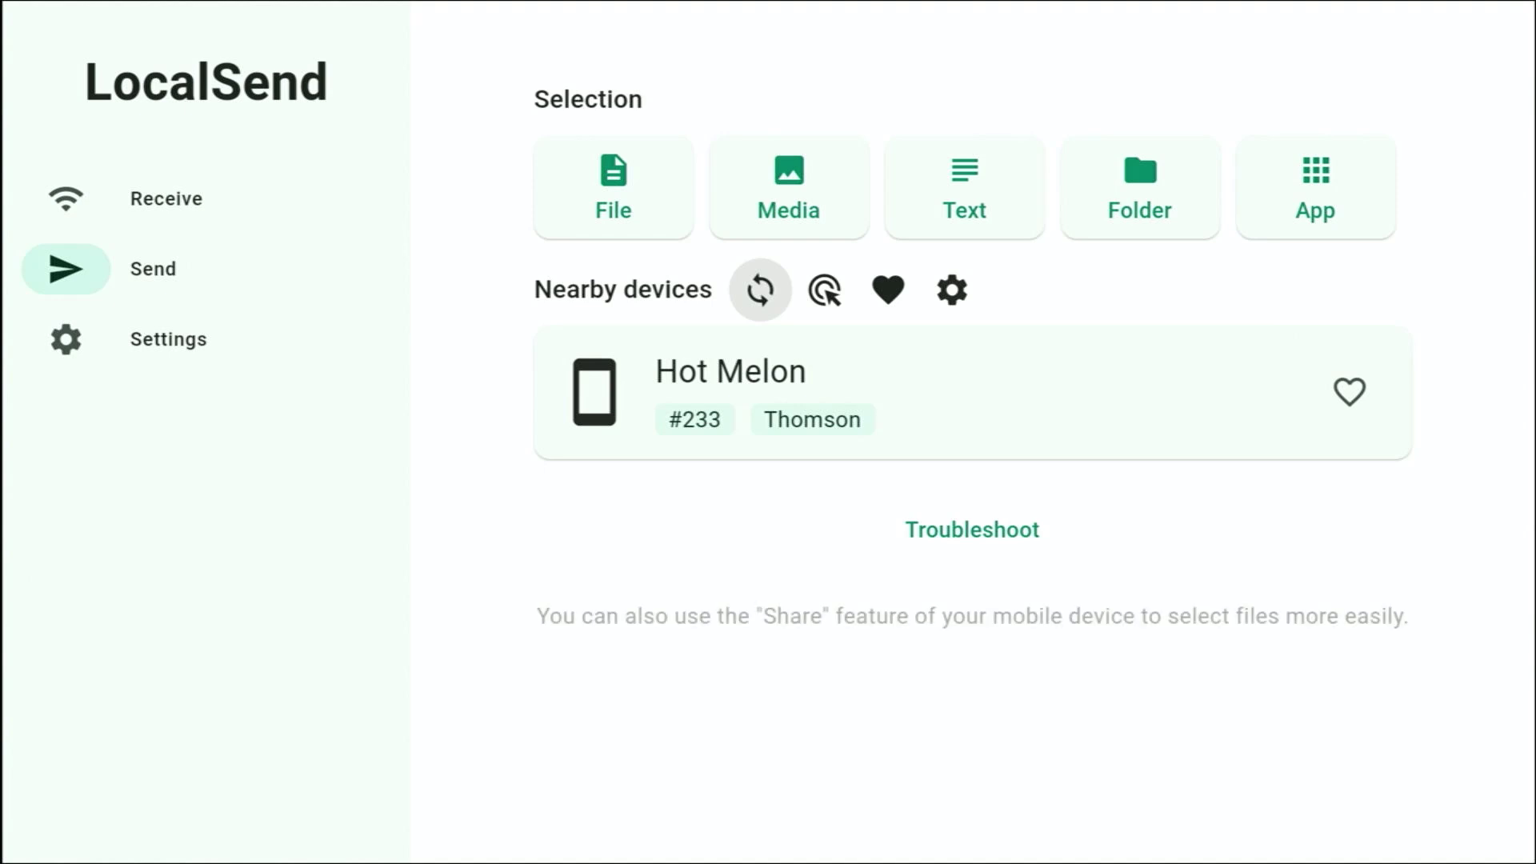
Open the Apps (APK) picker via the App button in LocalSend's Selection row.
key(Right)
key(Left)
key(Right)
key(Up)
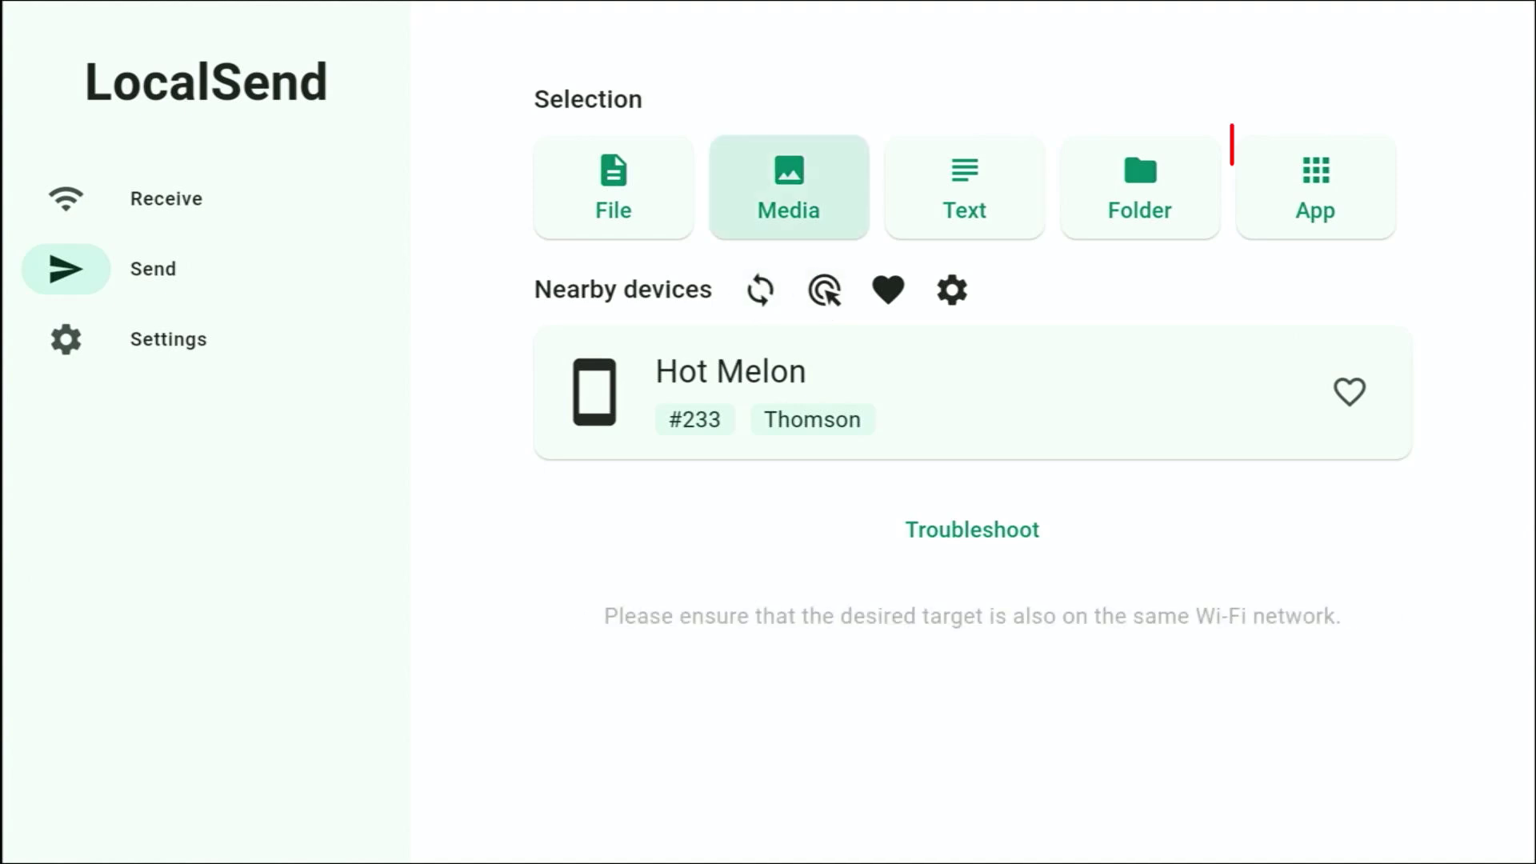
key(Right)
key(Right)
key(Right)
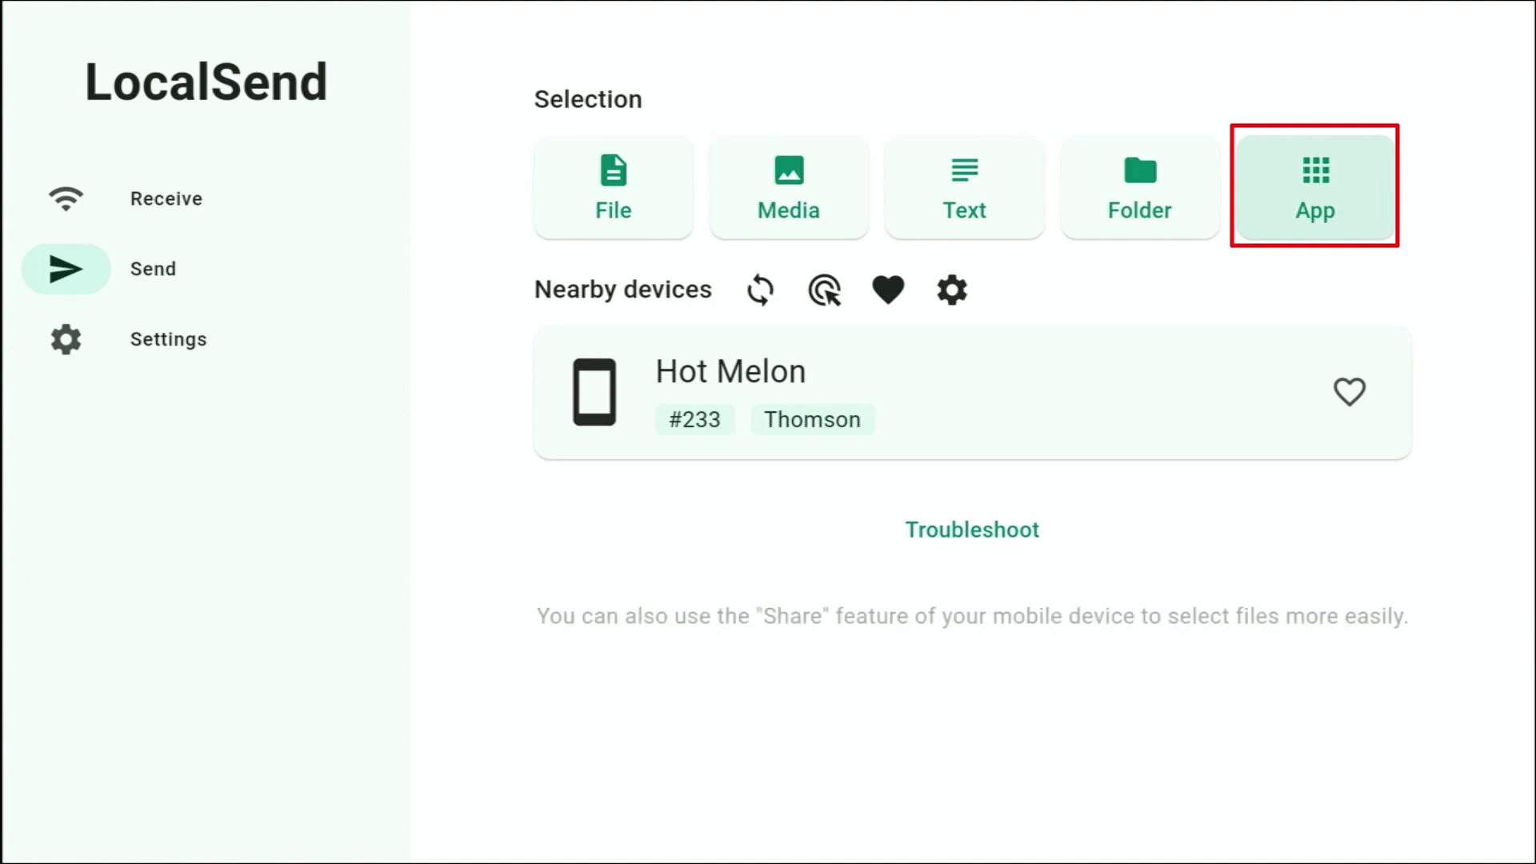
key(Return)
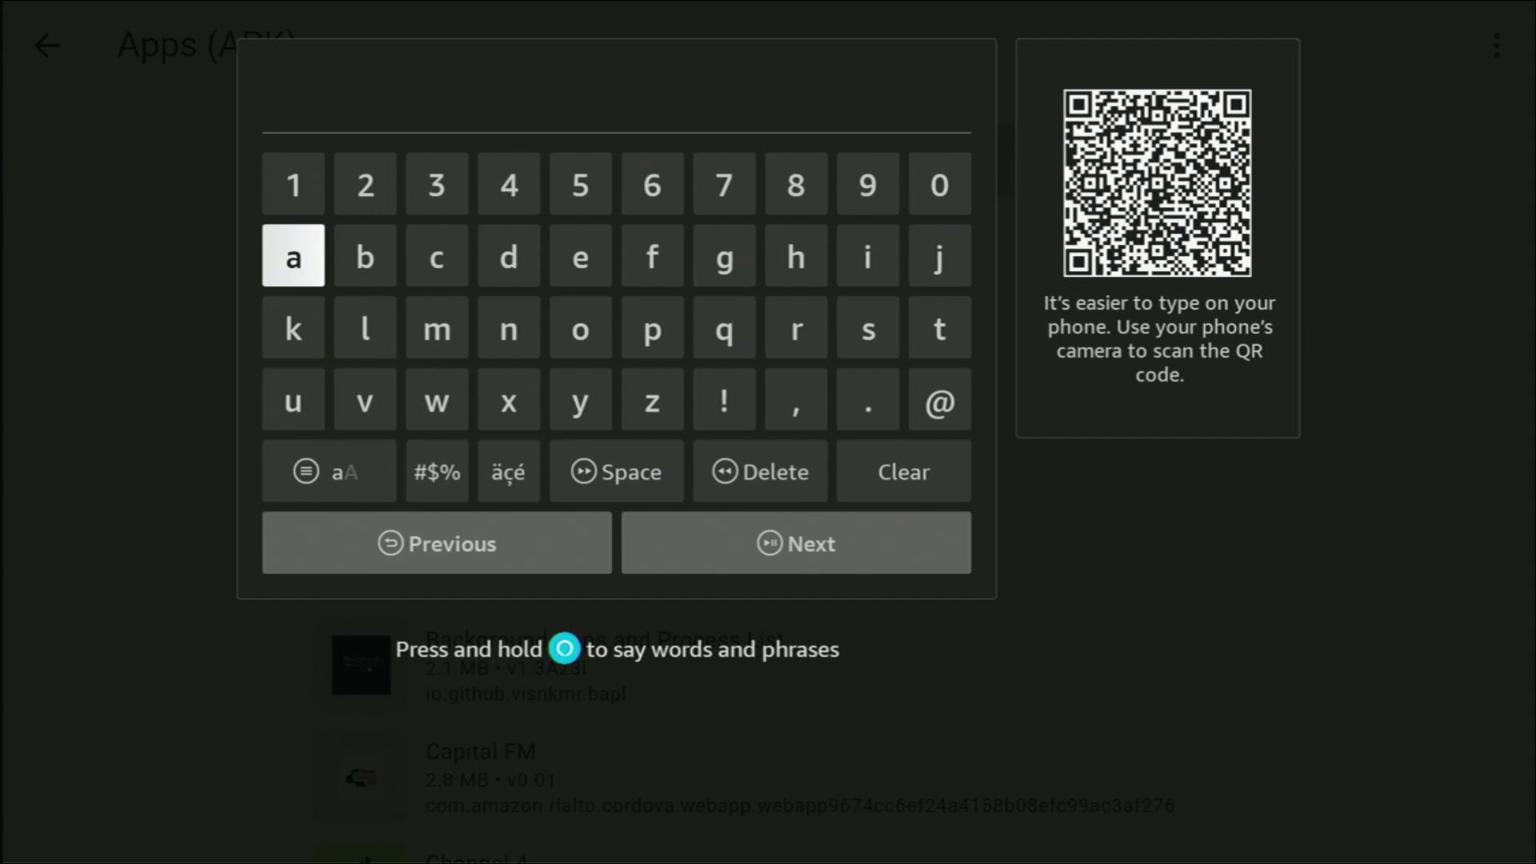
Select Wolf Launcher (3.1 MB) from the Apps (APK) list as the file to send.
key(Escape)
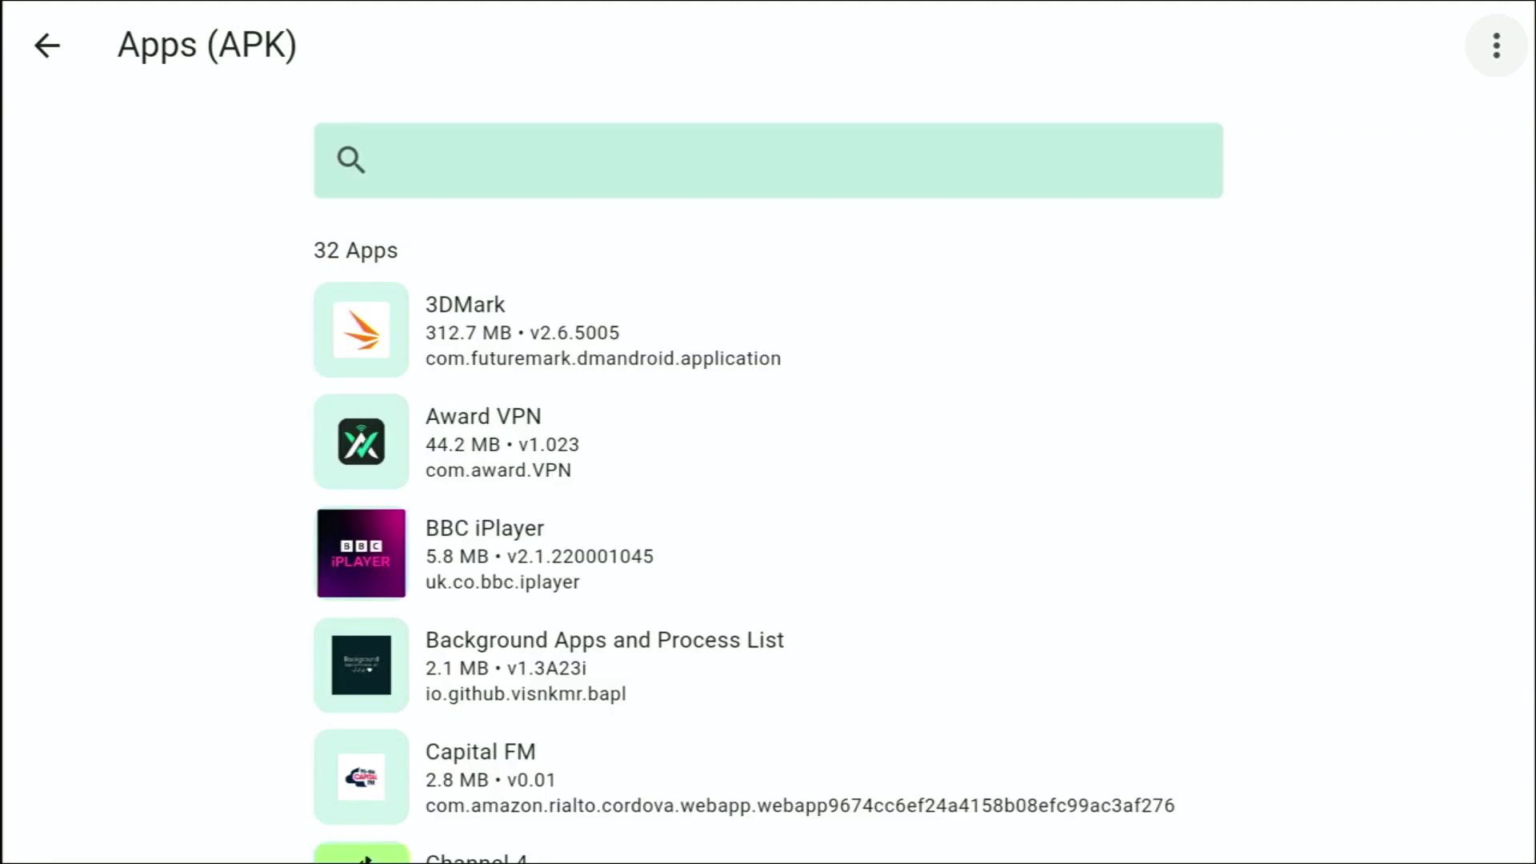
scroll(768, 480, down, 15)
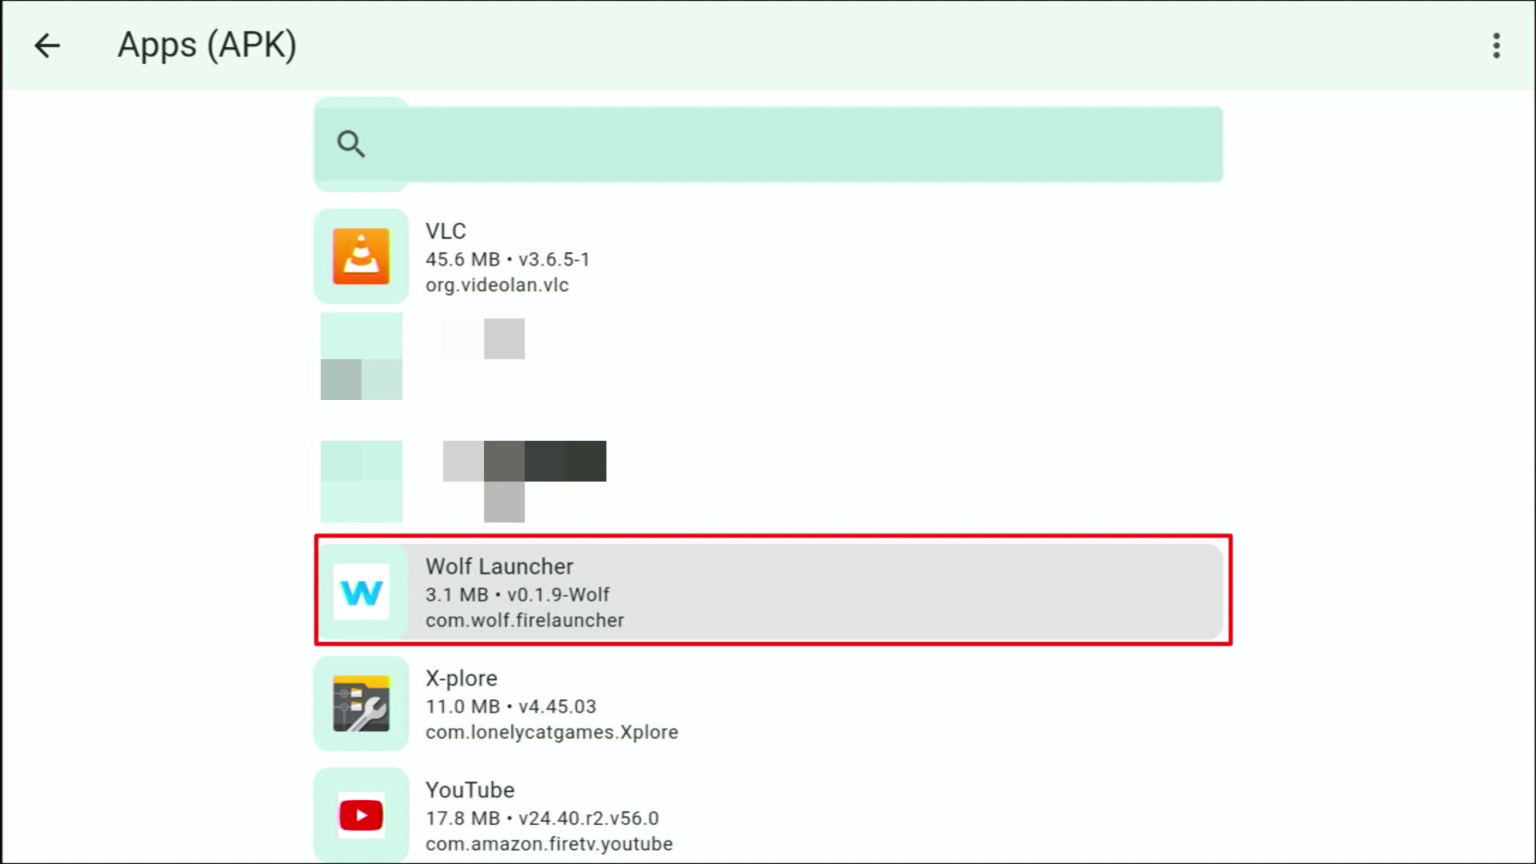
key(Return)
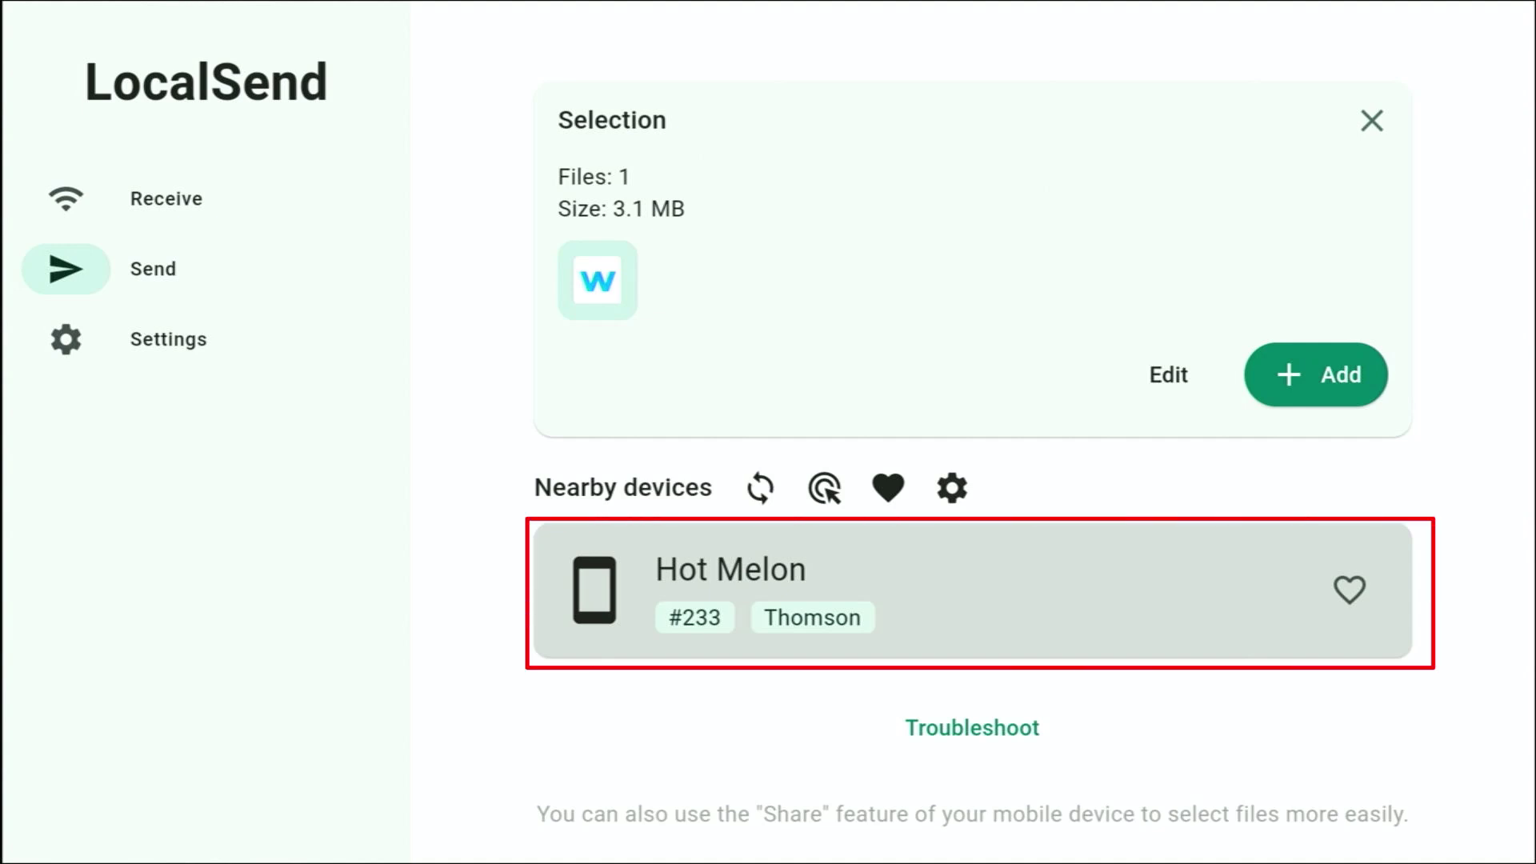
Send Wolf Launcher to Hot Melon and accept the 3.1 MB file on the receiving box.
key(Return)
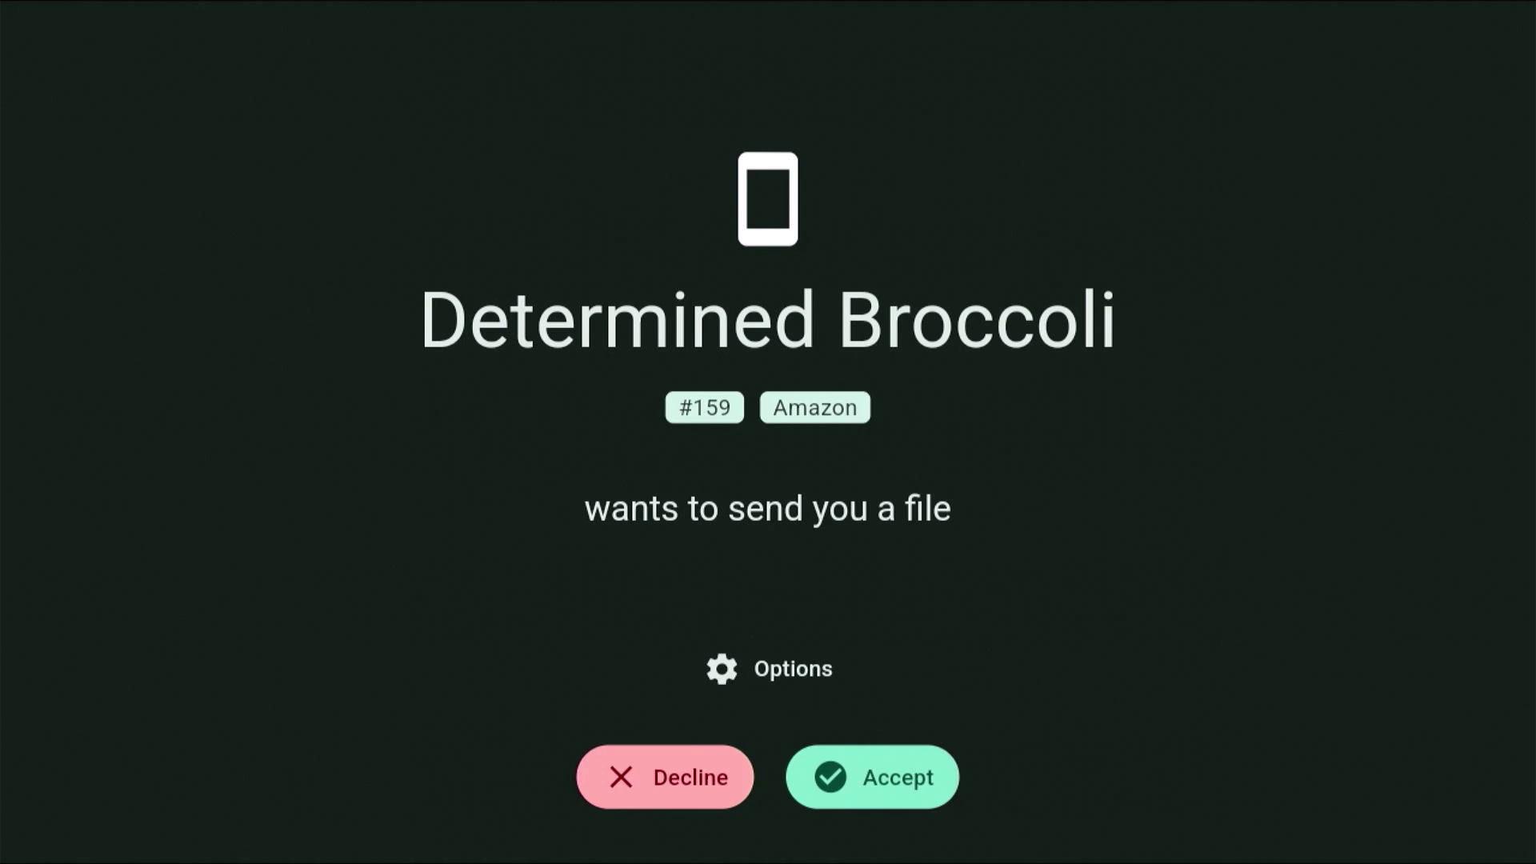
key(Down)
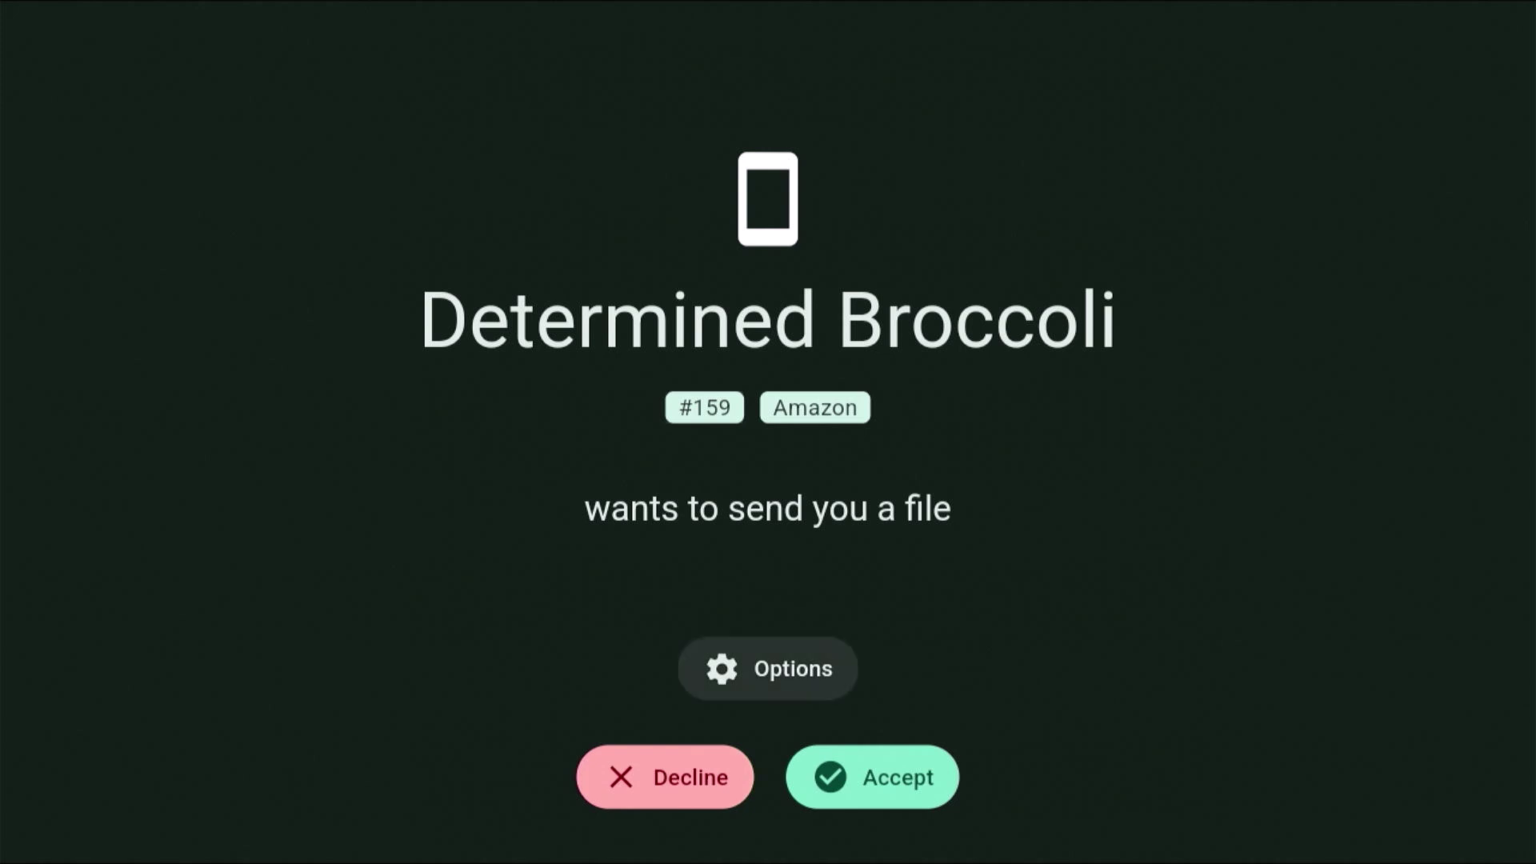
key(Down)
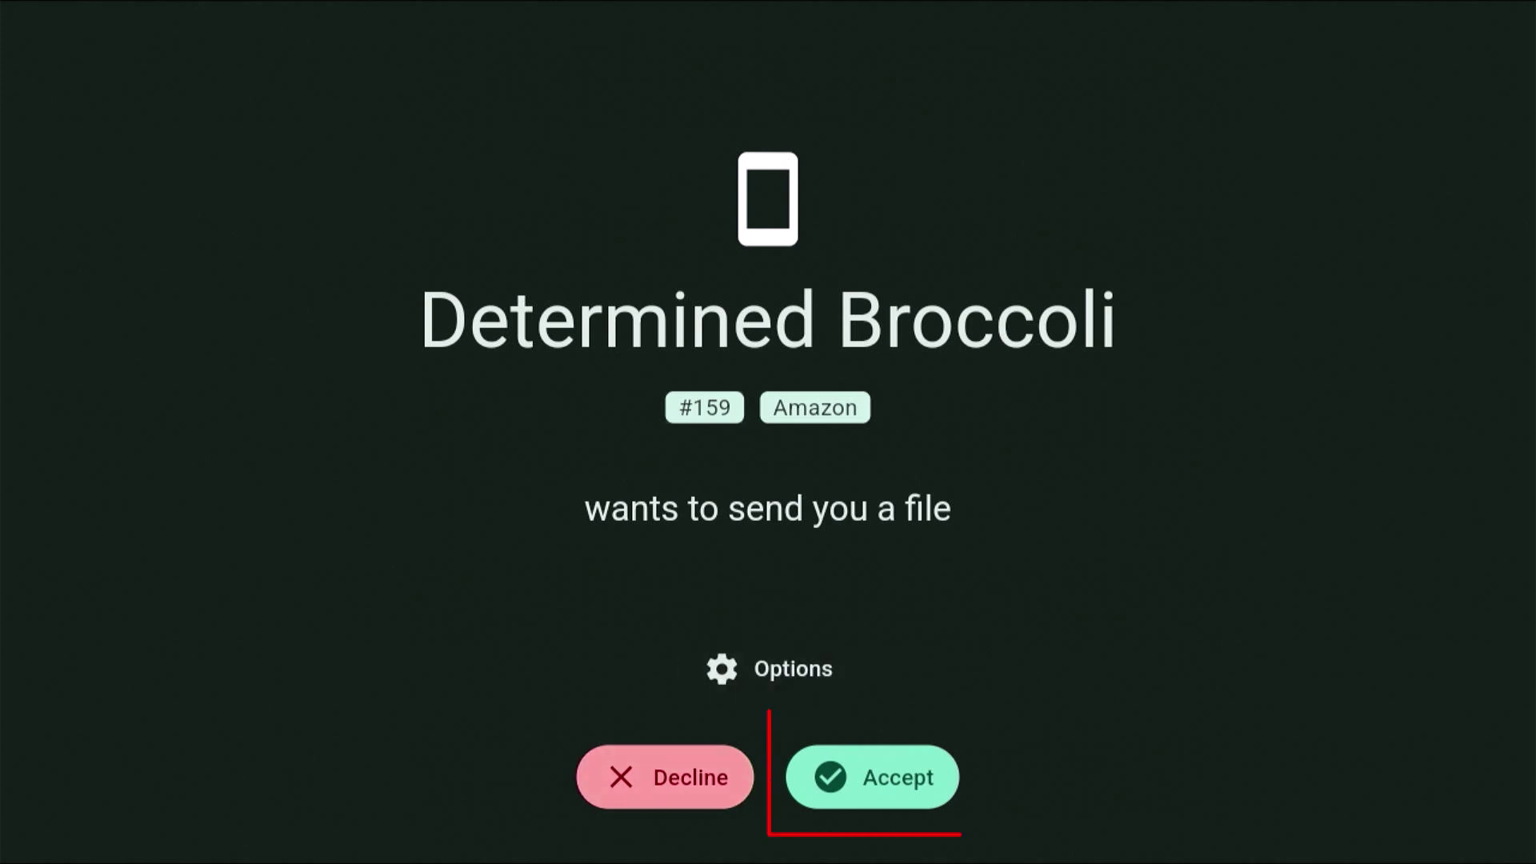
key(Right)
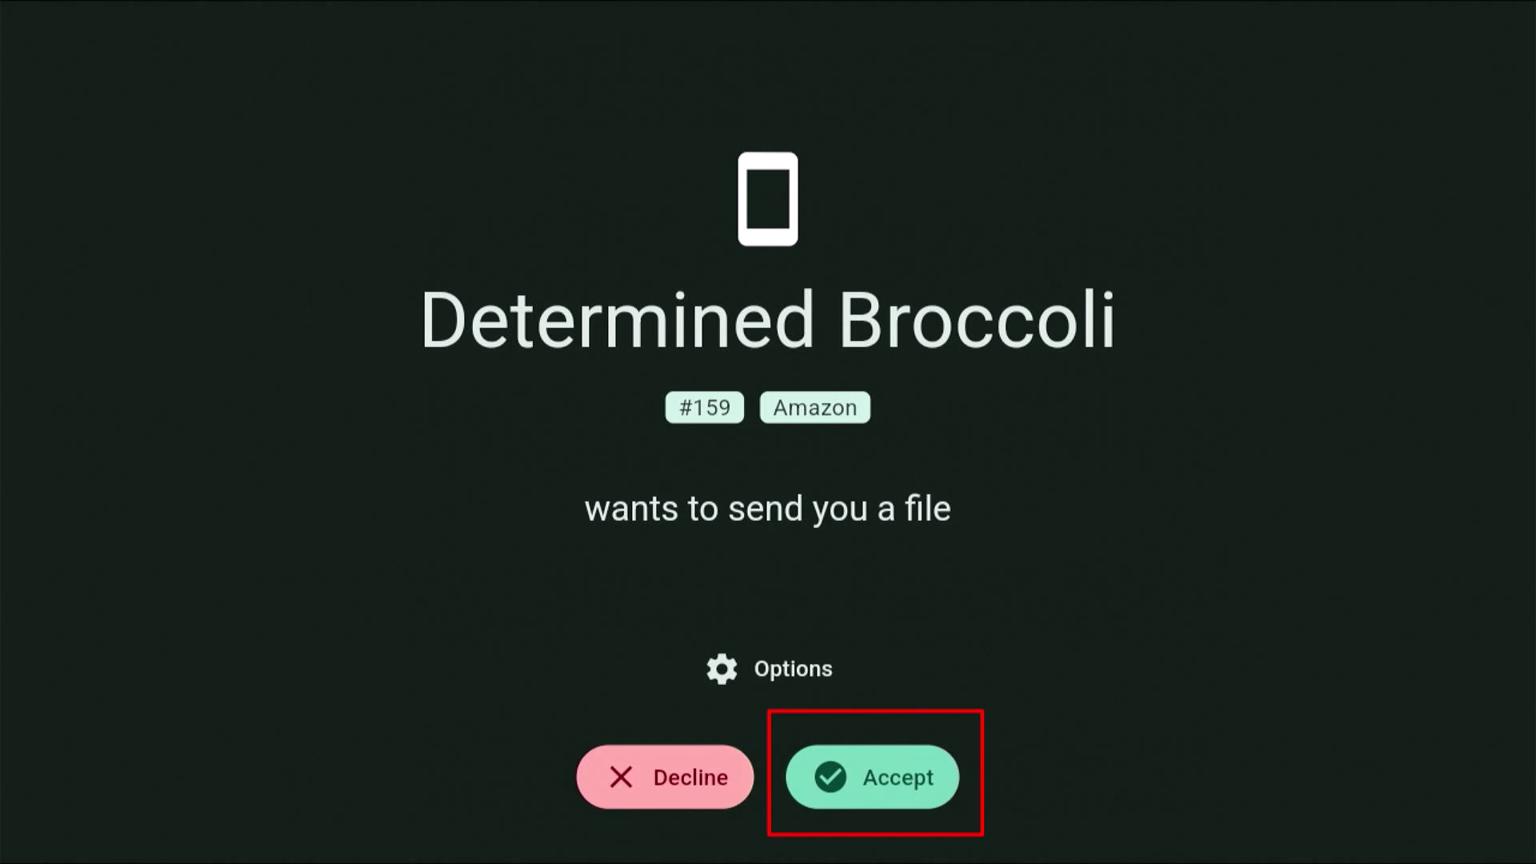
key(Left)
key(Right)
key(Return)
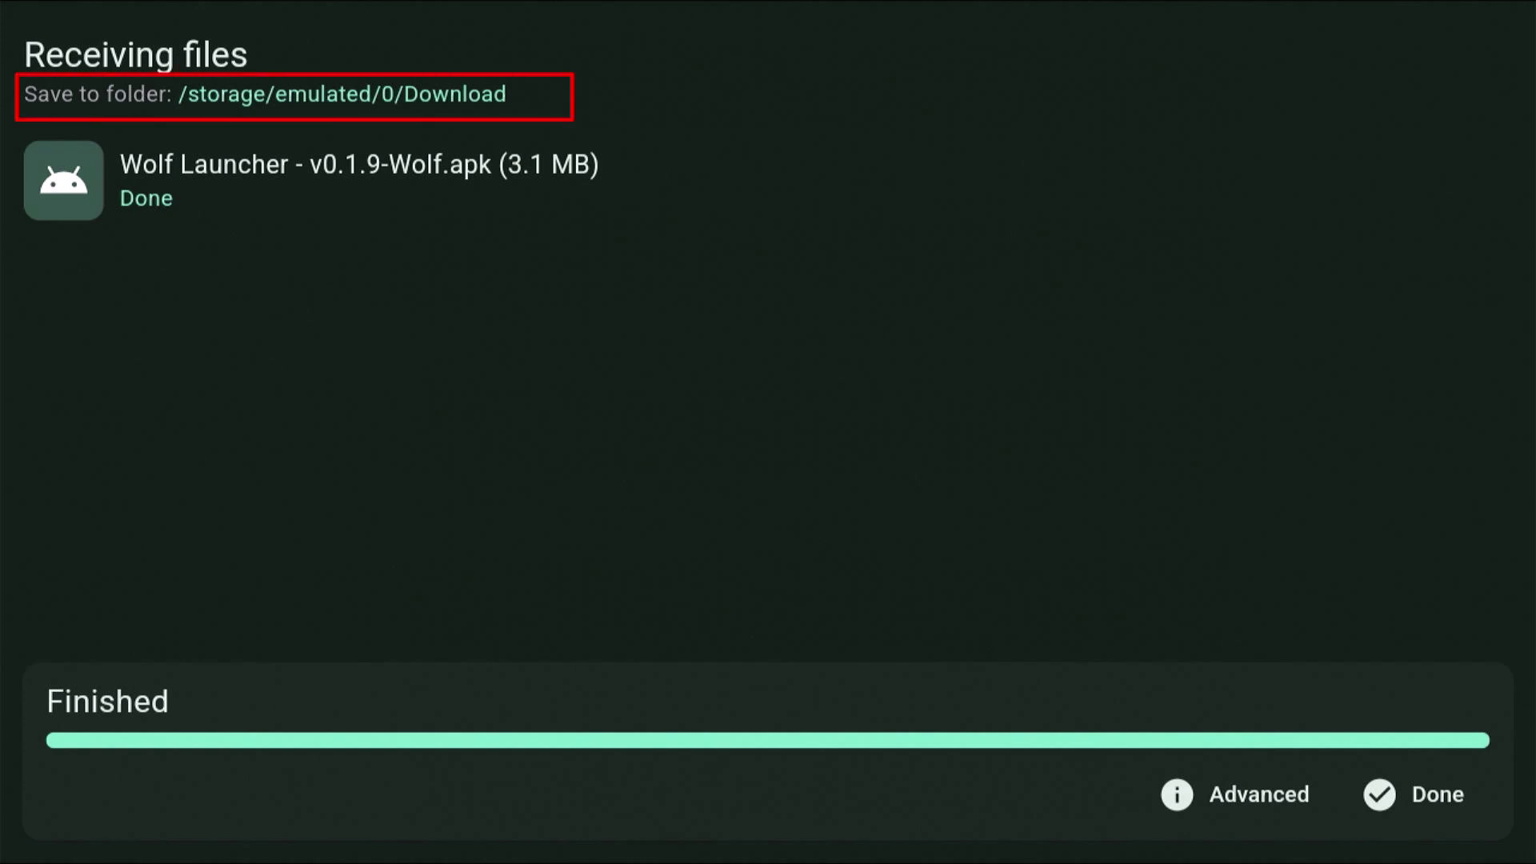
Open the received Wolf Launcher - v0.1.9-Wolf.apk from Receiving files to start its installer.
click(1232, 795)
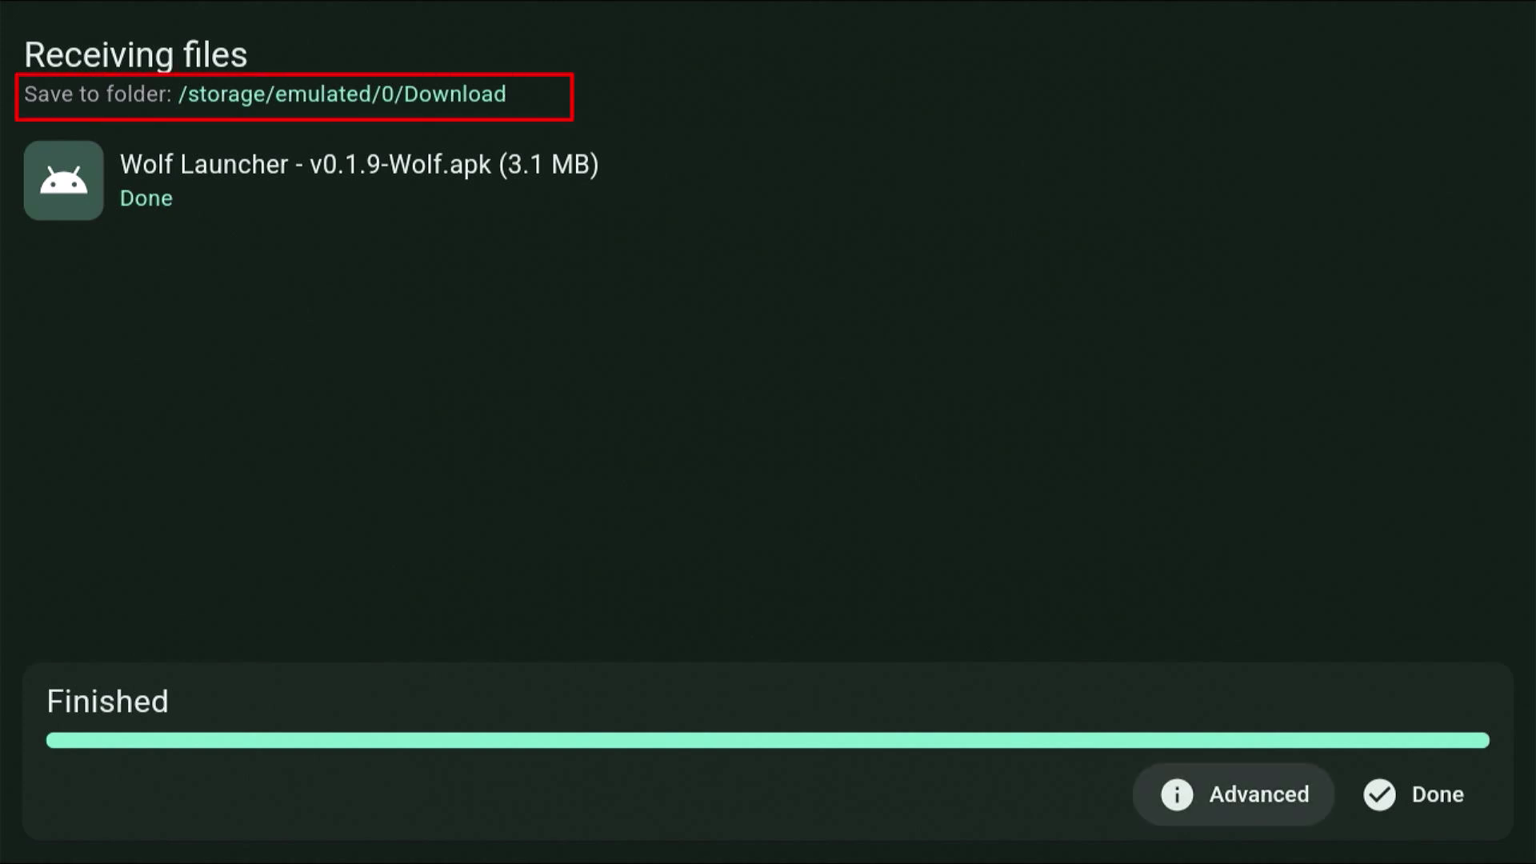
click(756, 182)
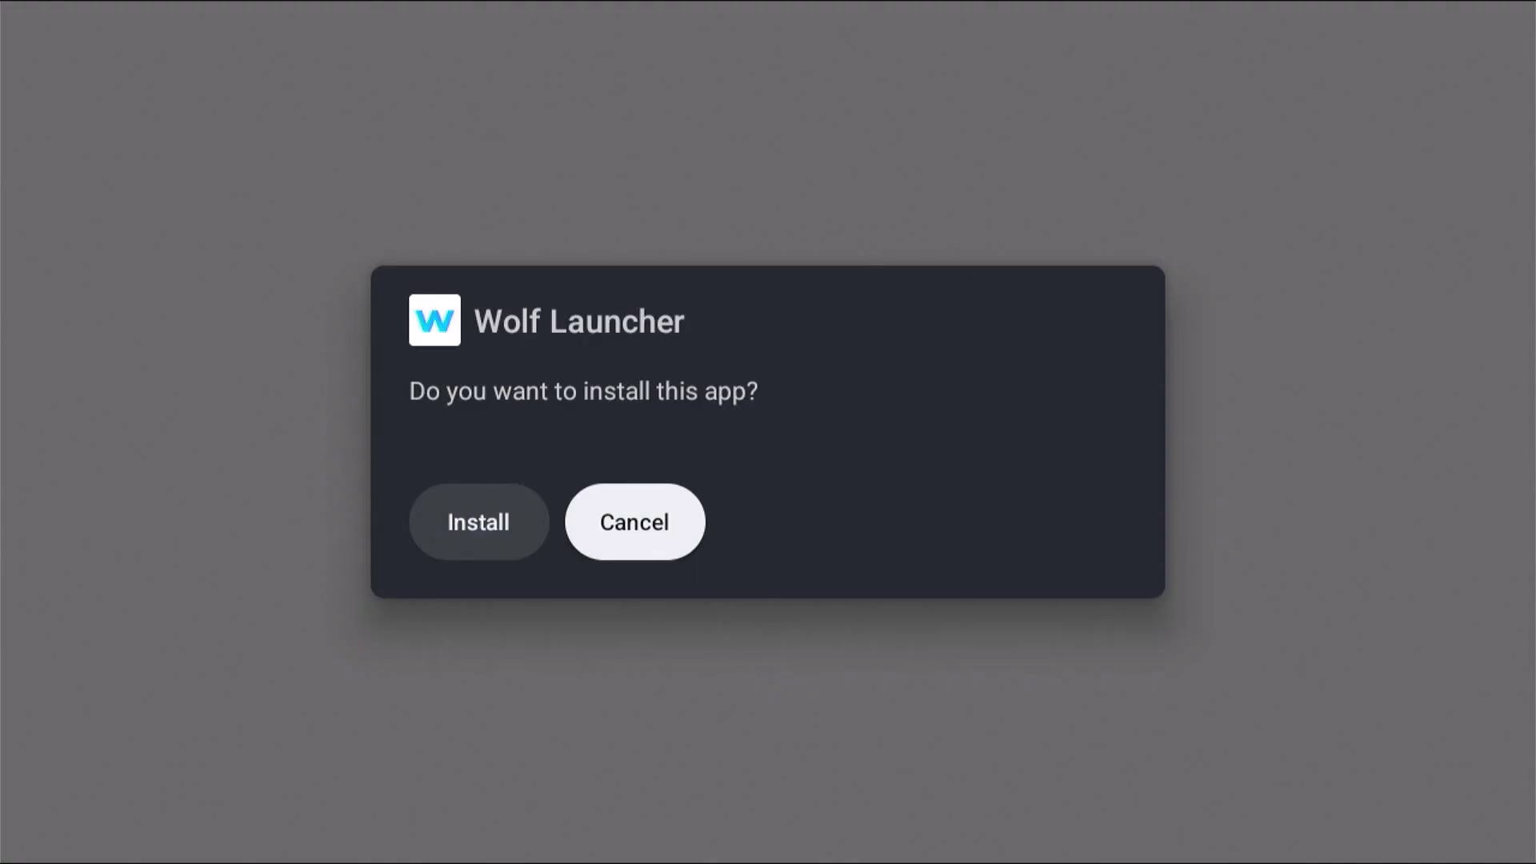
click(479, 522)
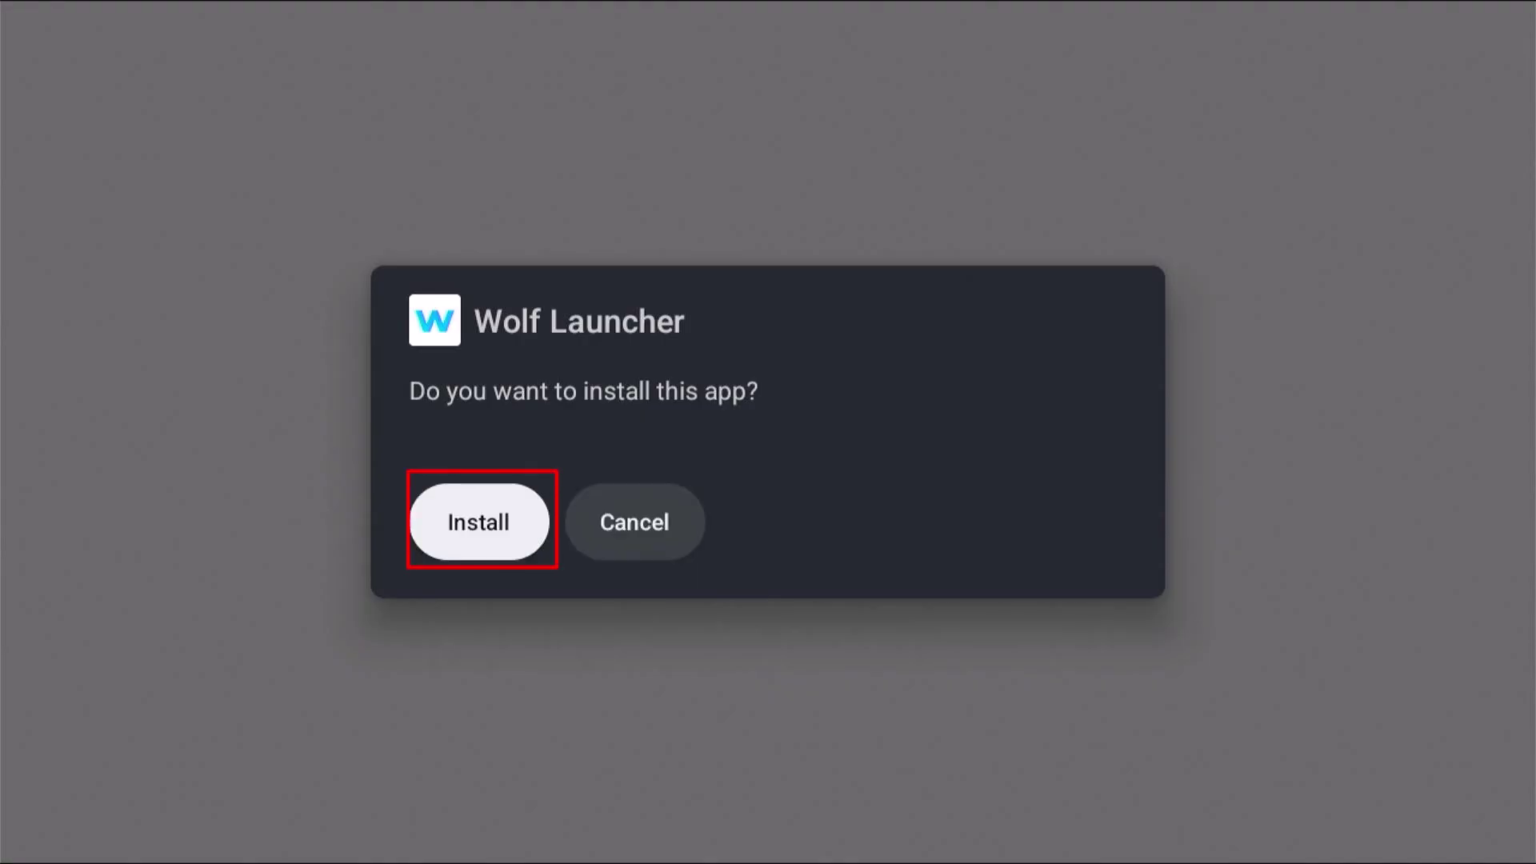
Install Wolf Launcher, close the installer, and dismiss the finished transfer back to Receive.
key(Return)
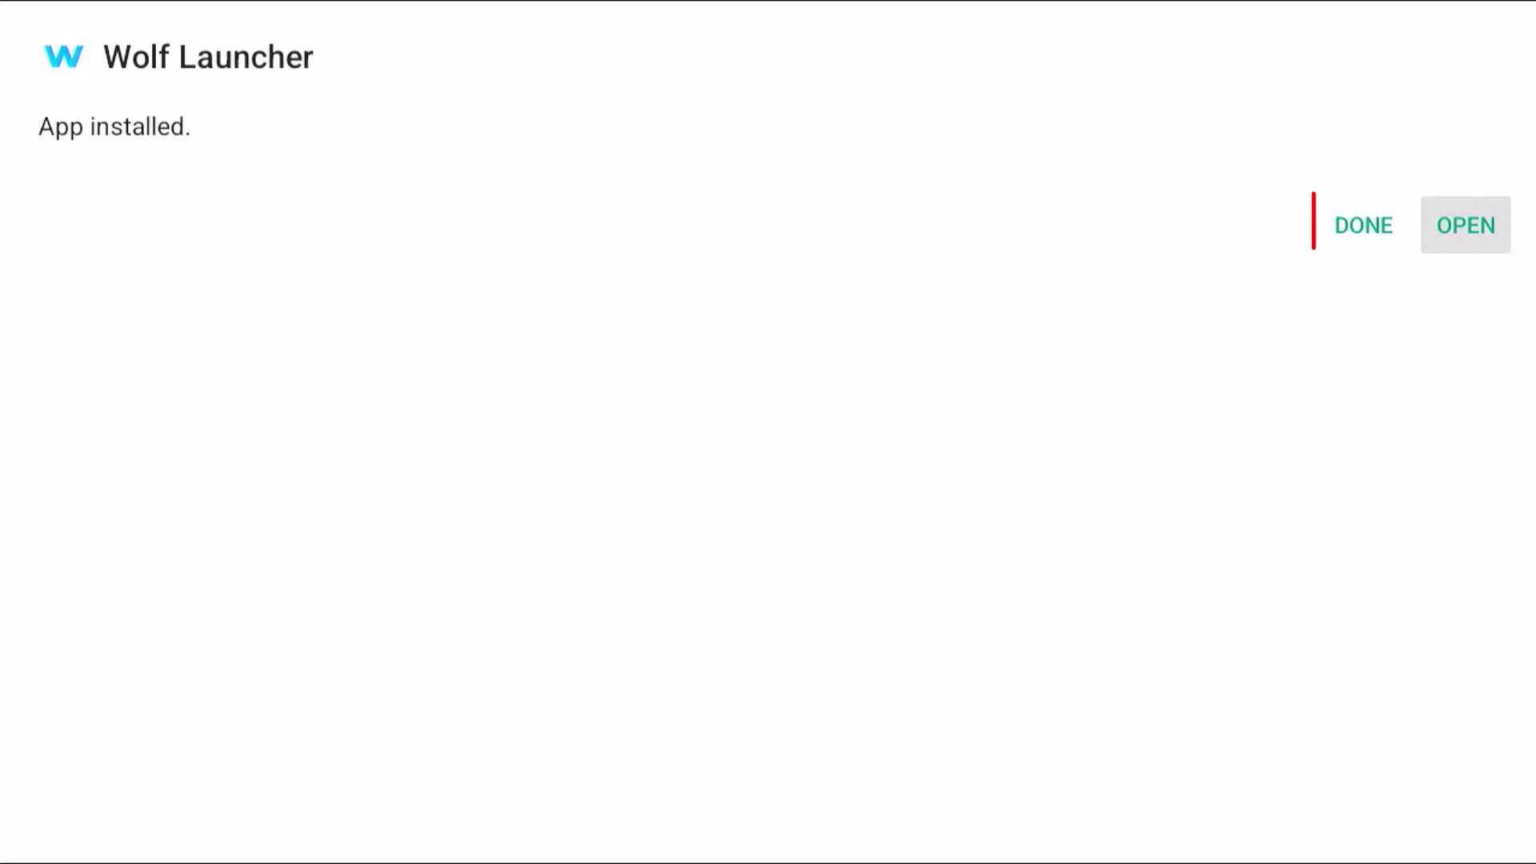
key(Left)
key(Return)
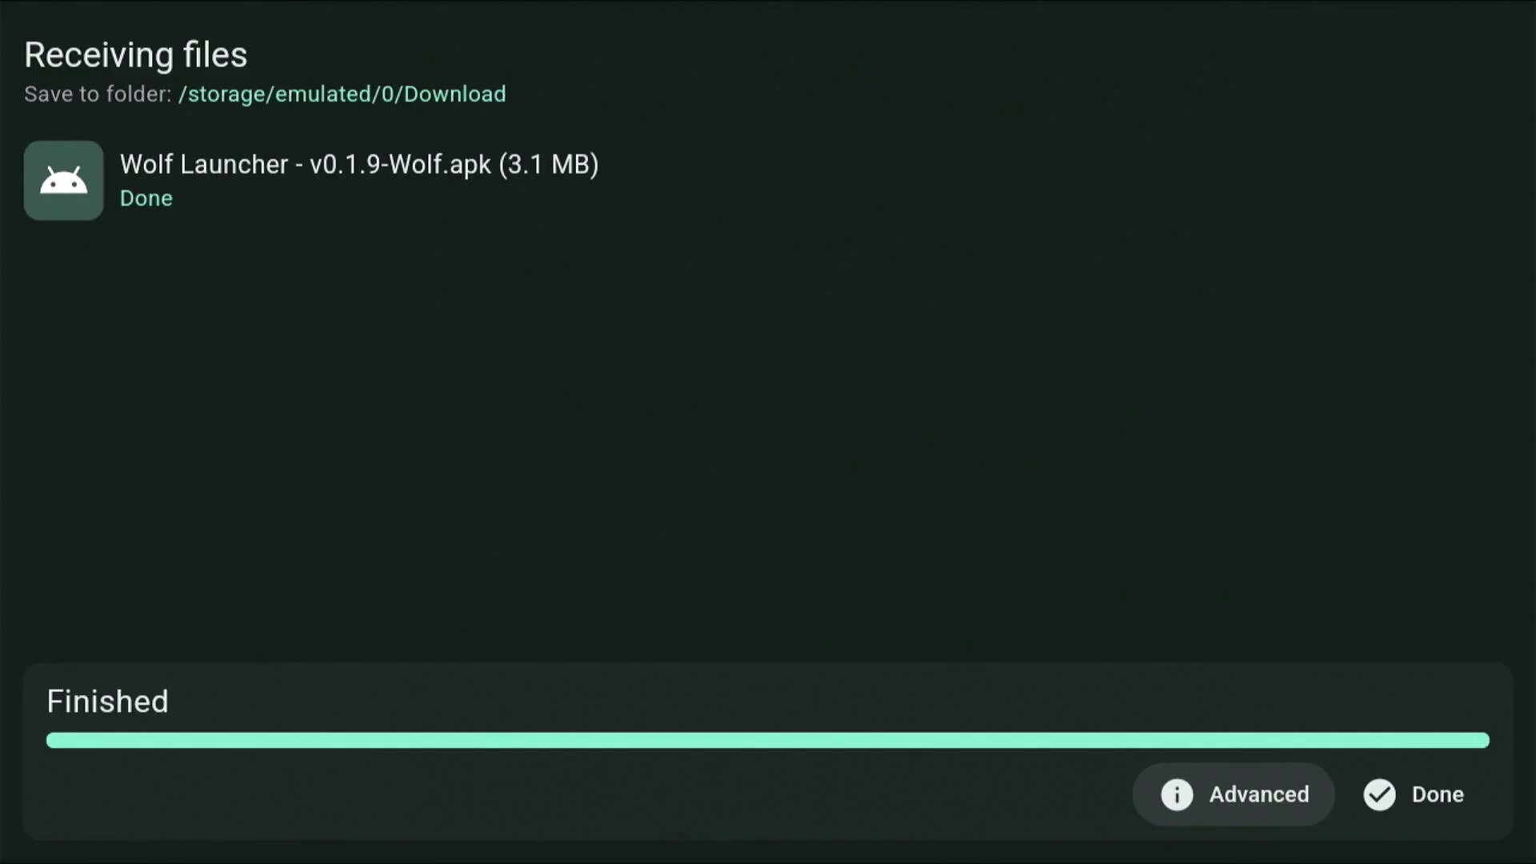
key(Right)
key(Return)
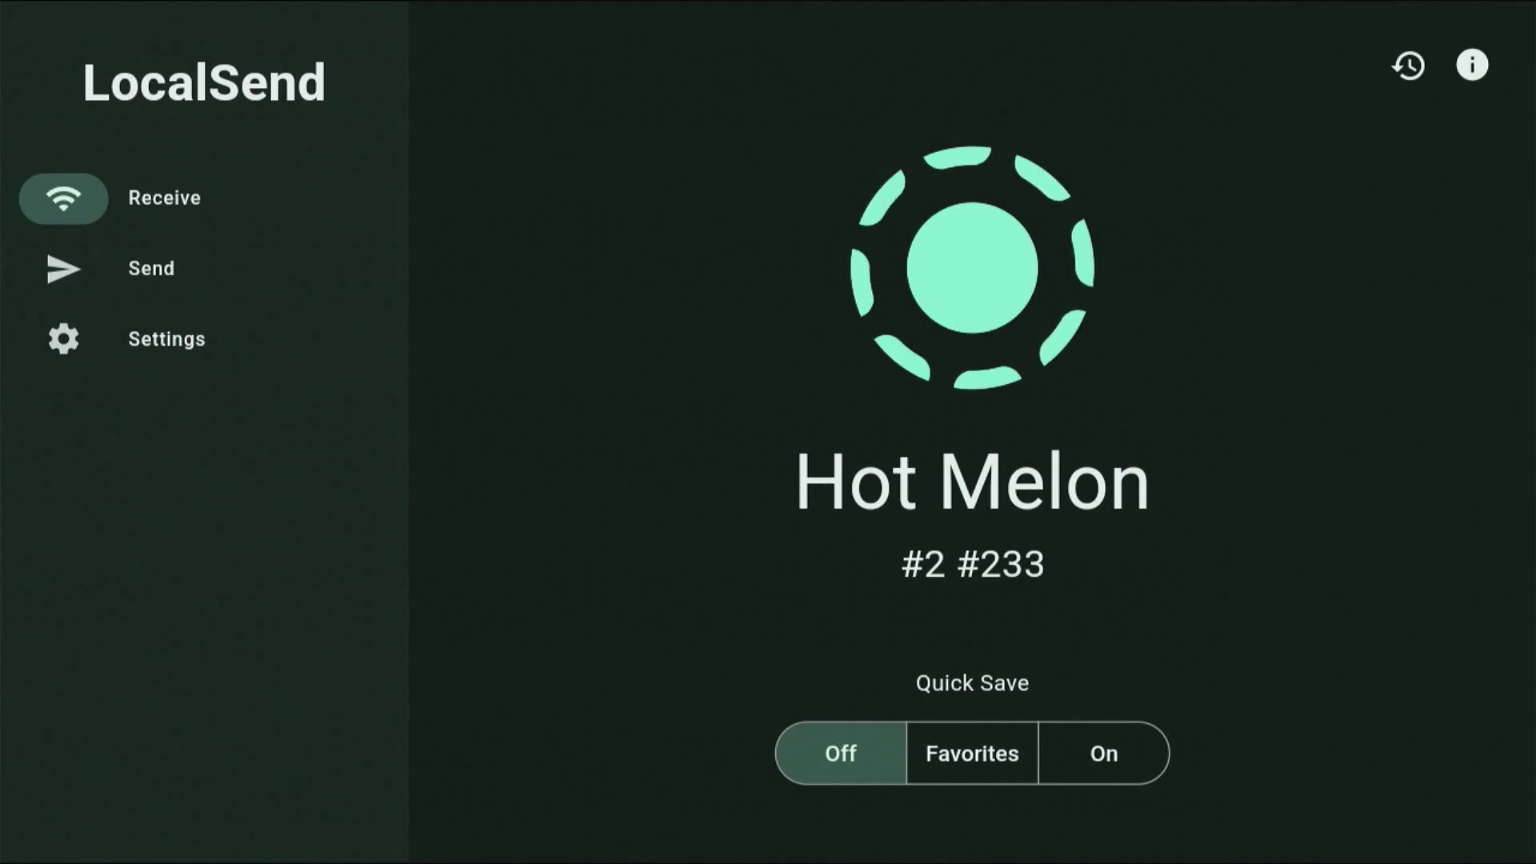
Exit LocalSend to the Google TV home screen and move to the X-plore tile in Your apps.
key(Escape)
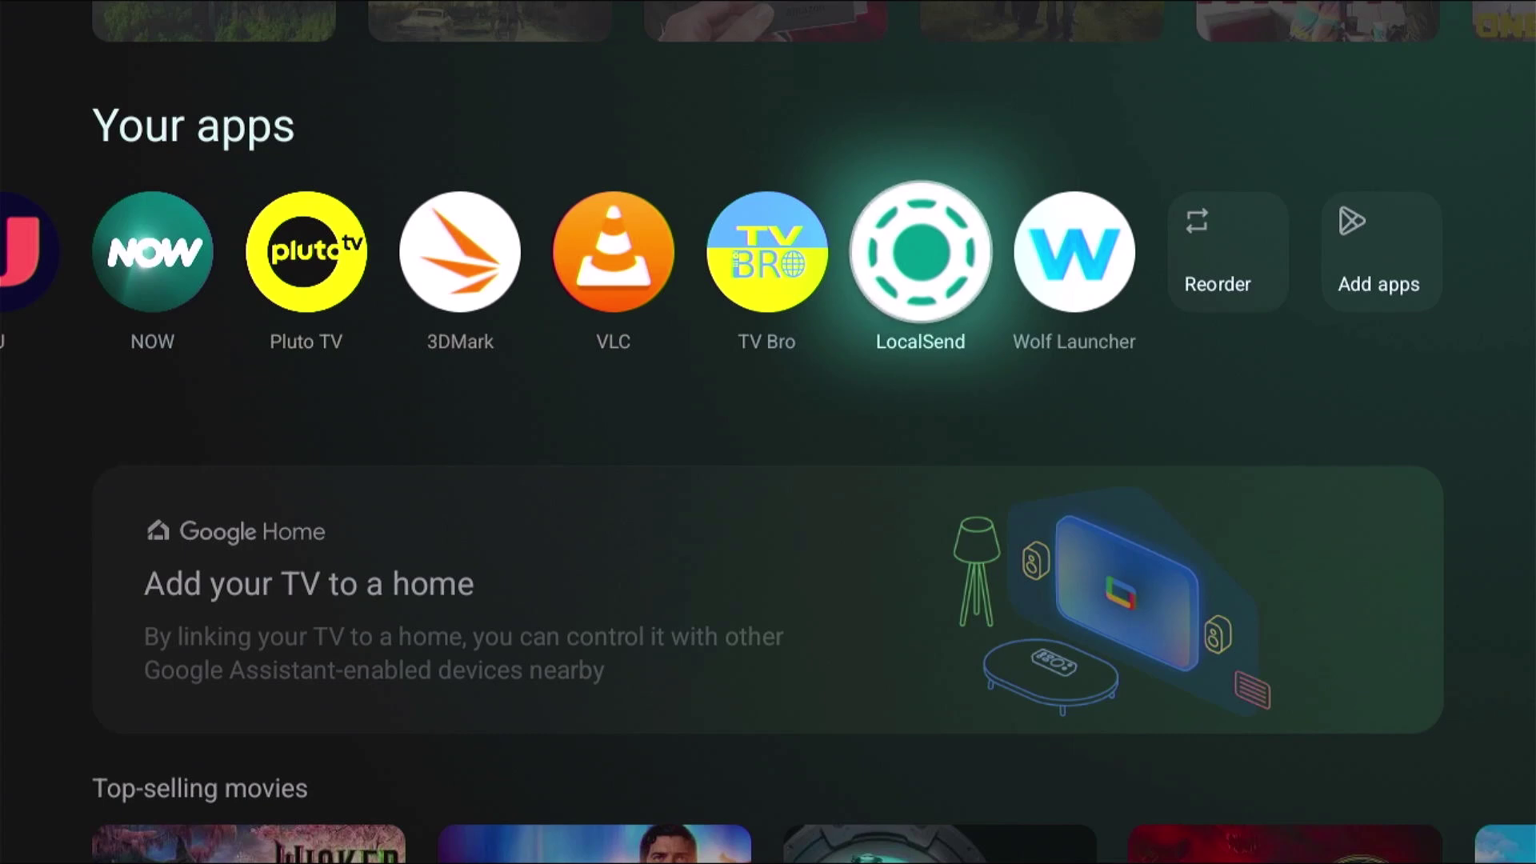
key(Left)
key(Left)
key(Left)
key(Left)
key(Left)
key(Left)
key(Left)
key(Left)
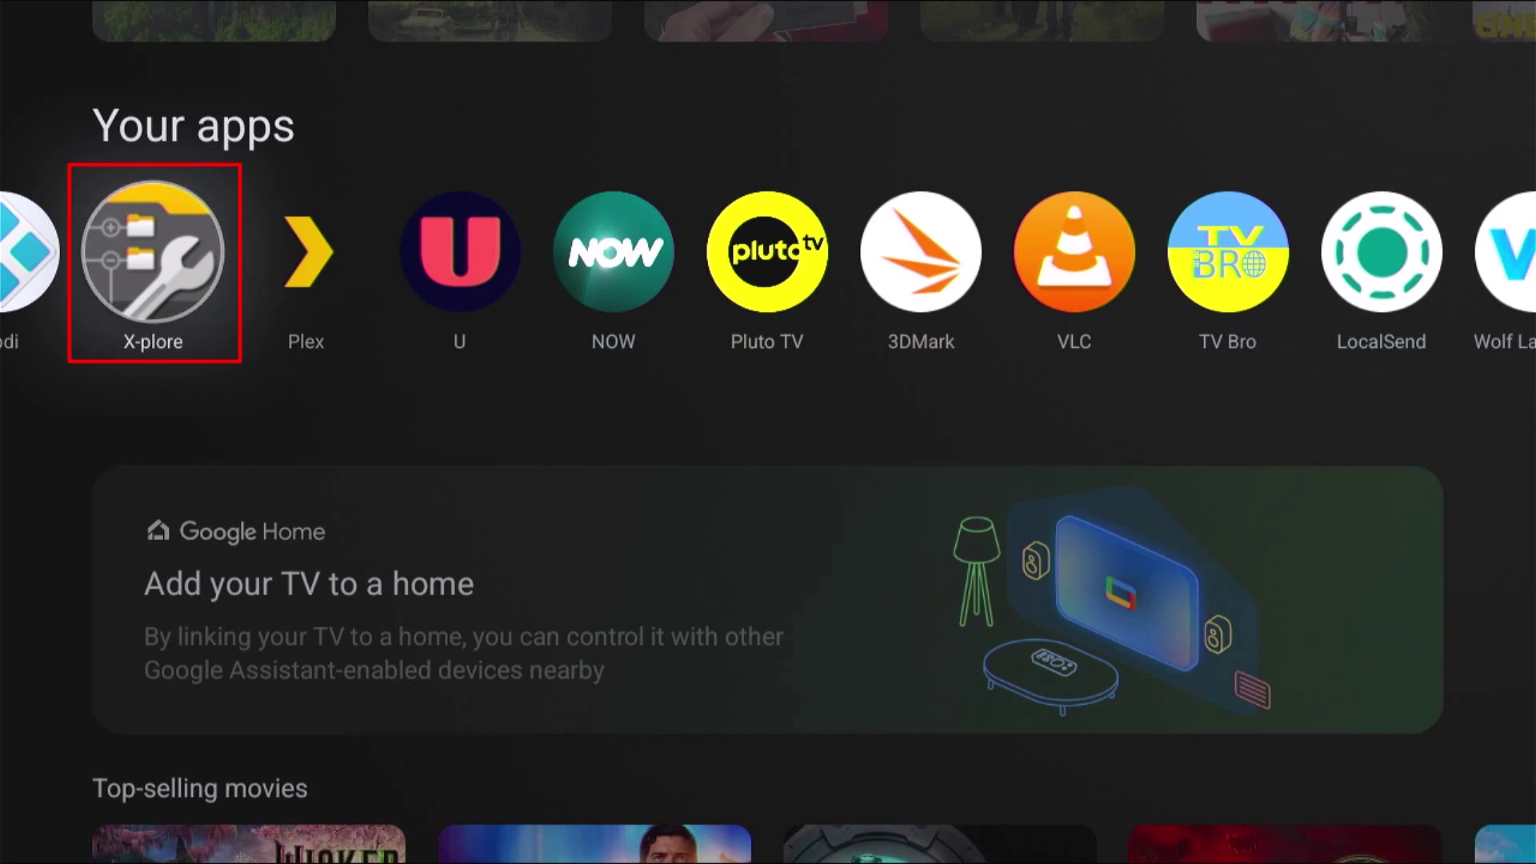
Delete 'Wolf Launcher - v0.1.9-Wolf.apk' from the Download folder in X-plore.
key(Return)
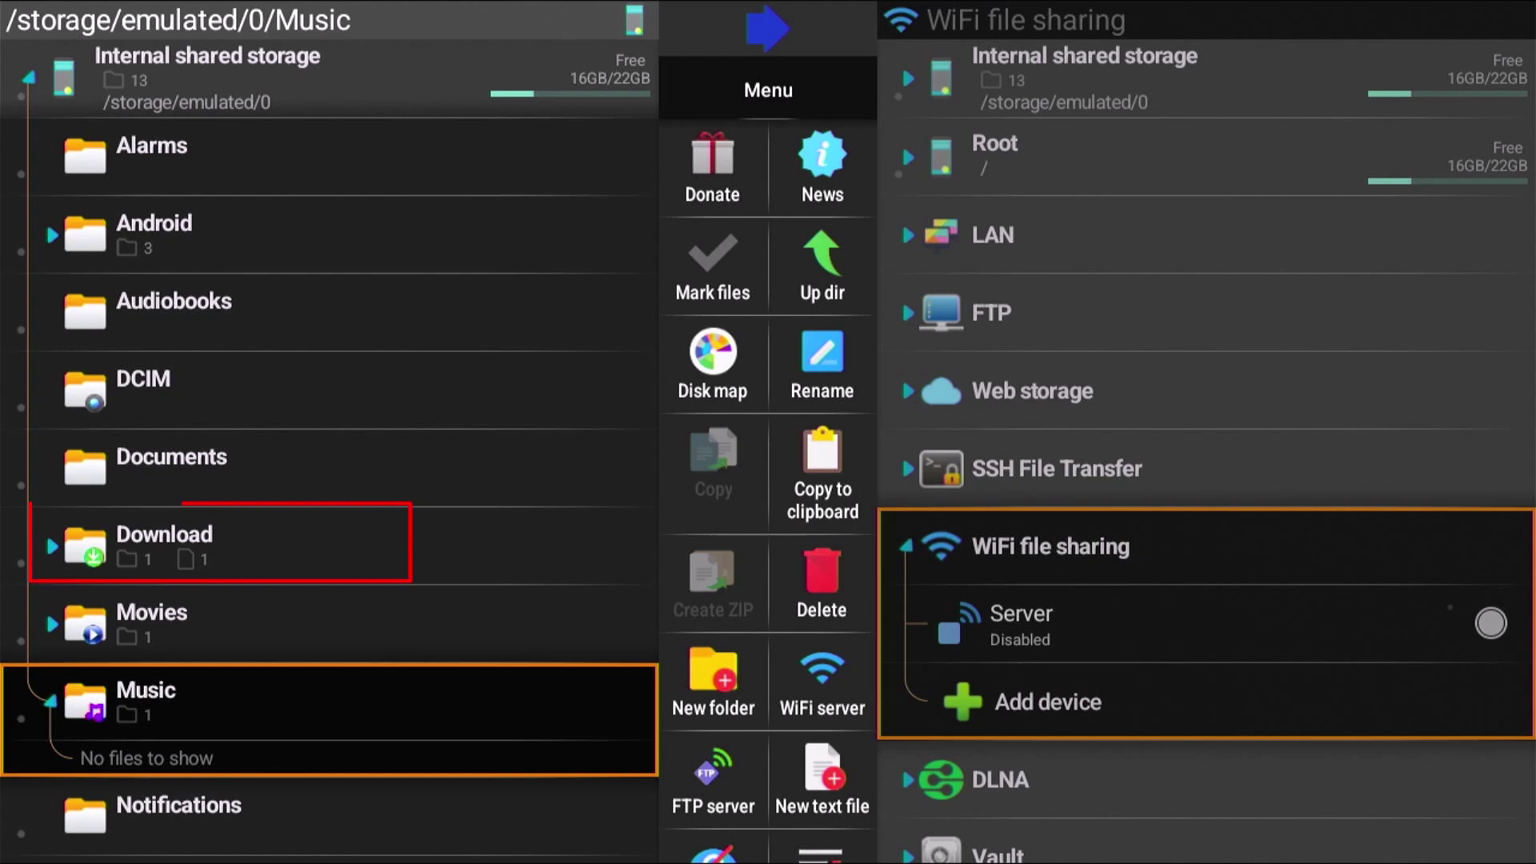
key(Return)
key(Down)
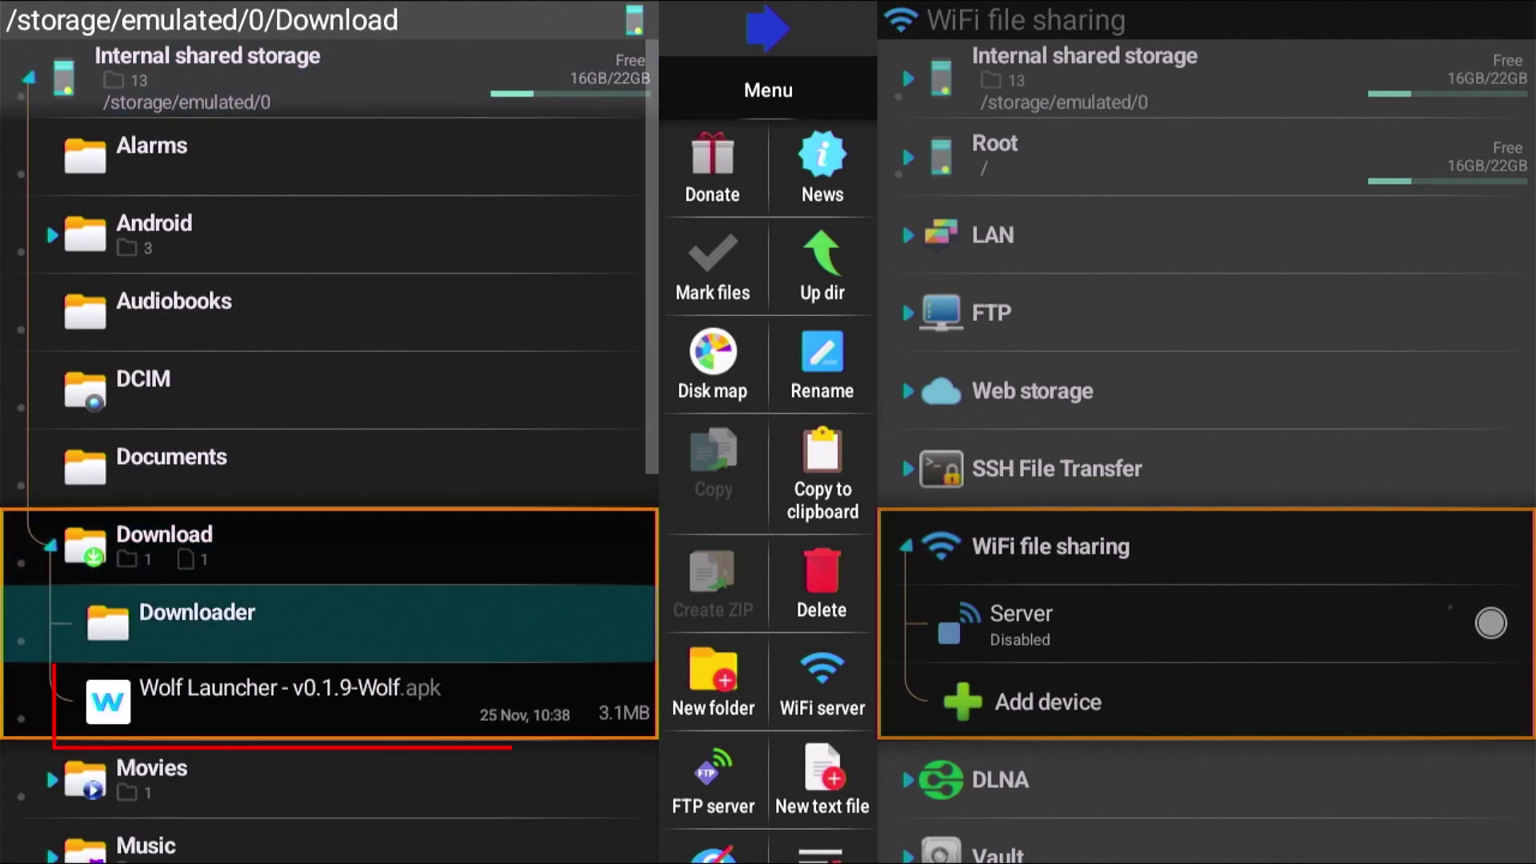
key(Down)
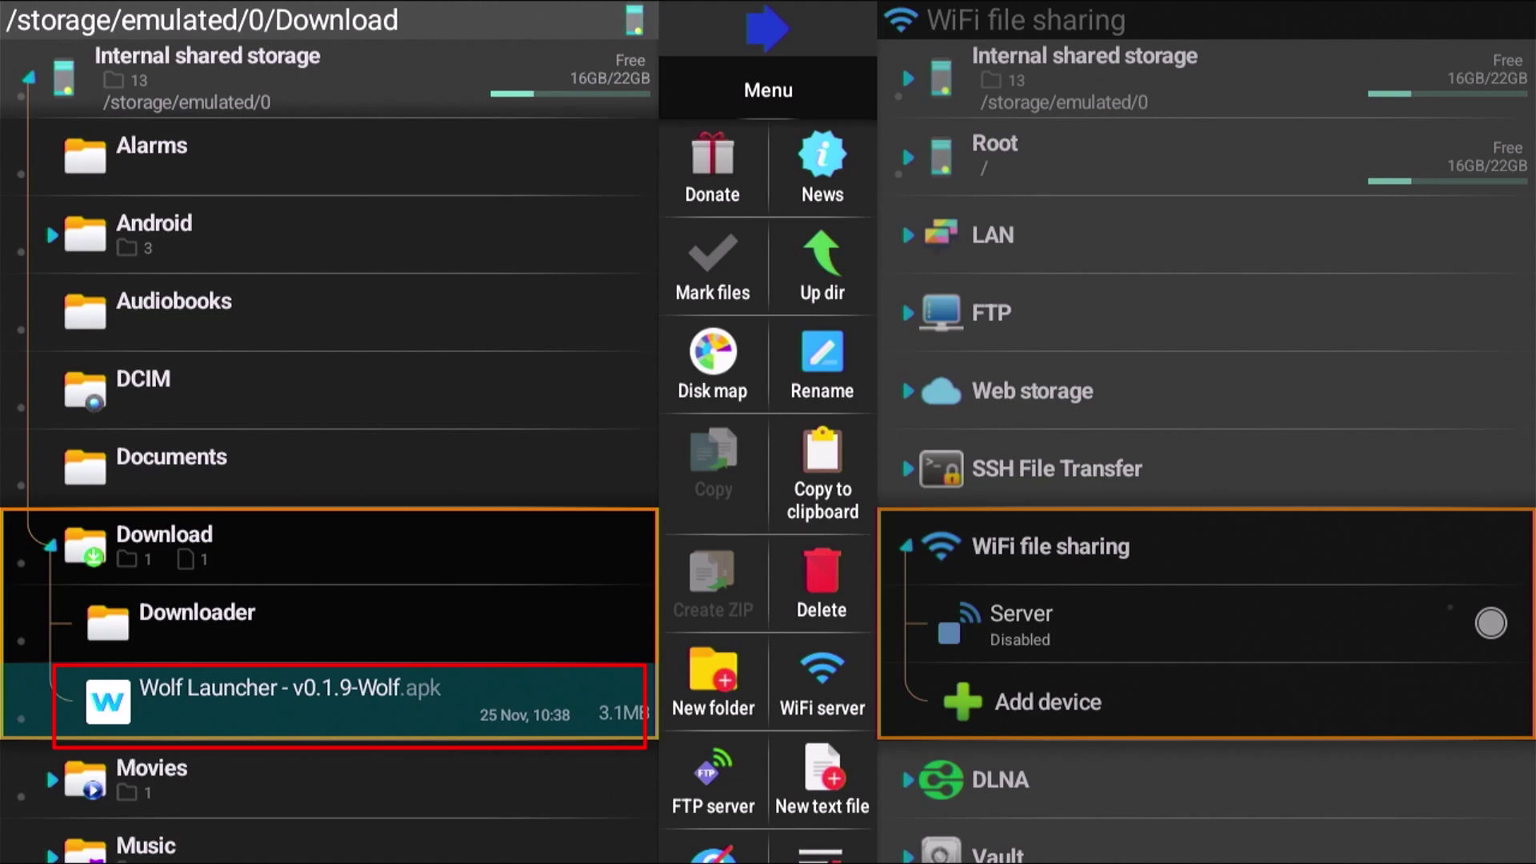
key(Return)
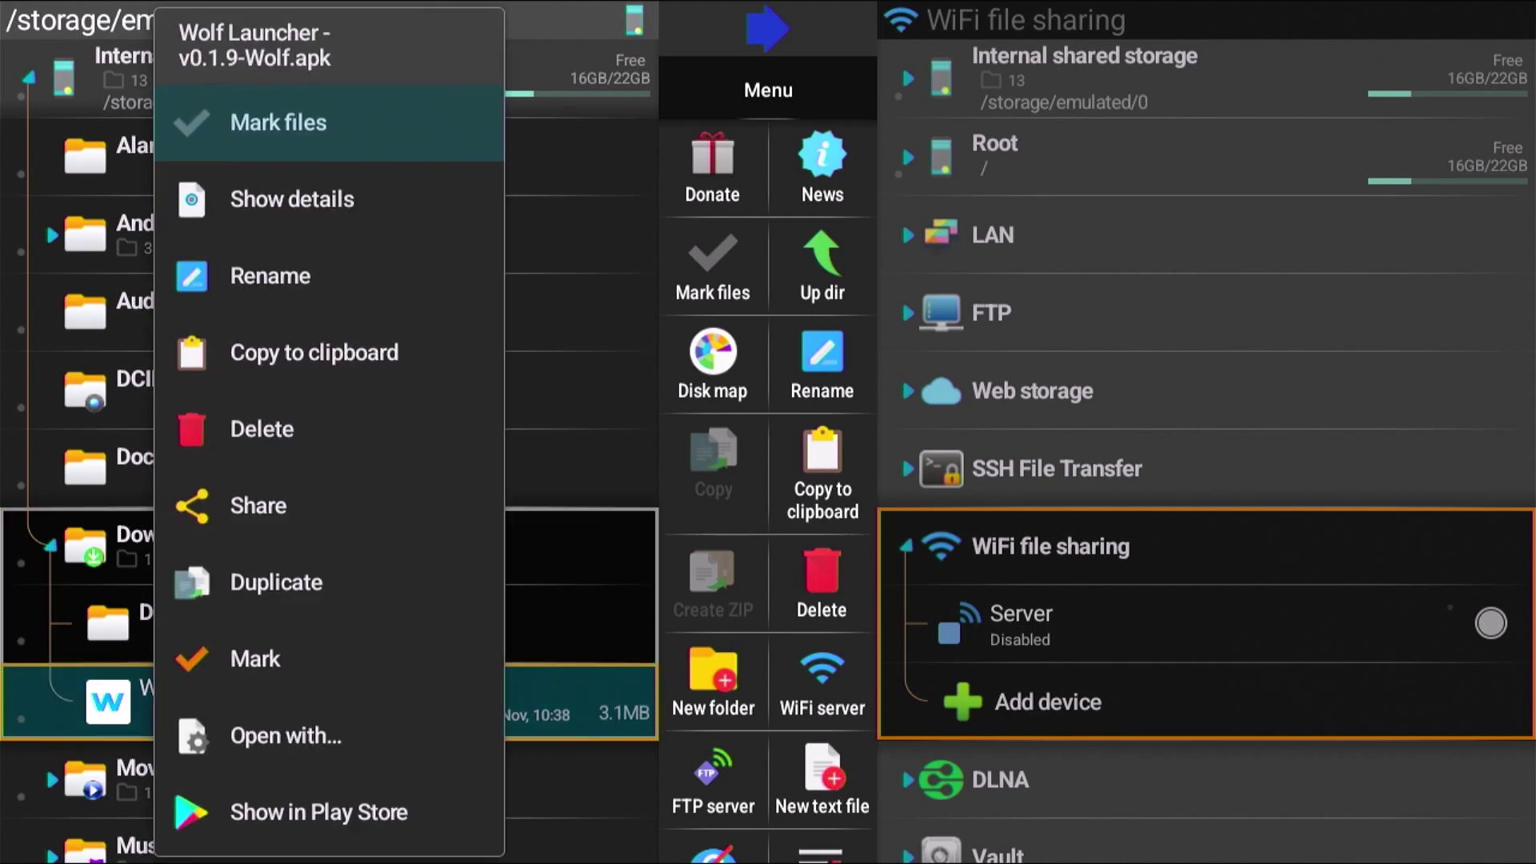
key(Down)
key(Down)
key(Down)
key(Down)
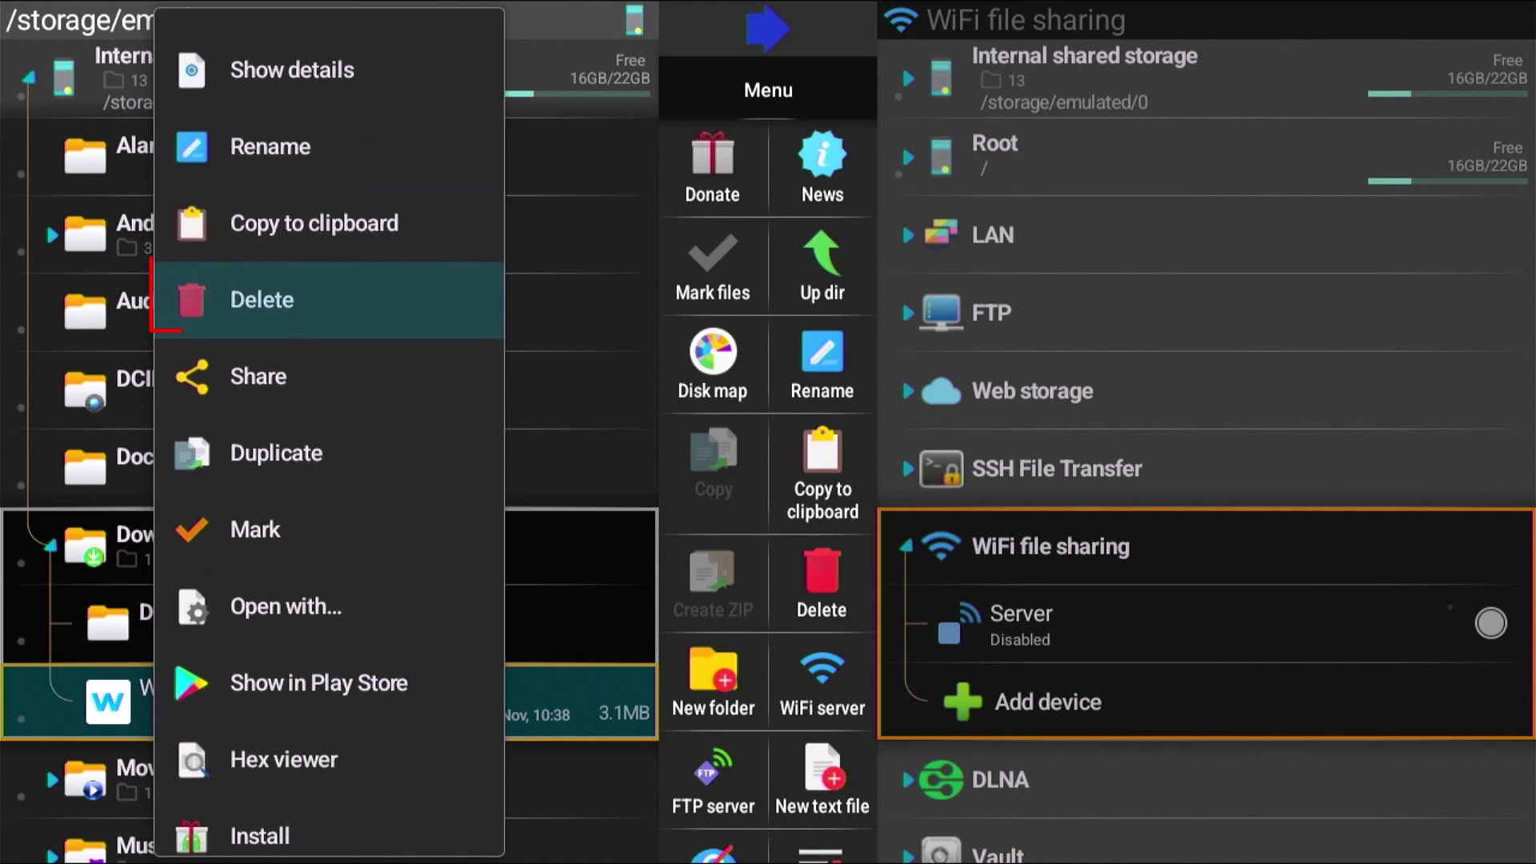
key(Return)
key(Down)
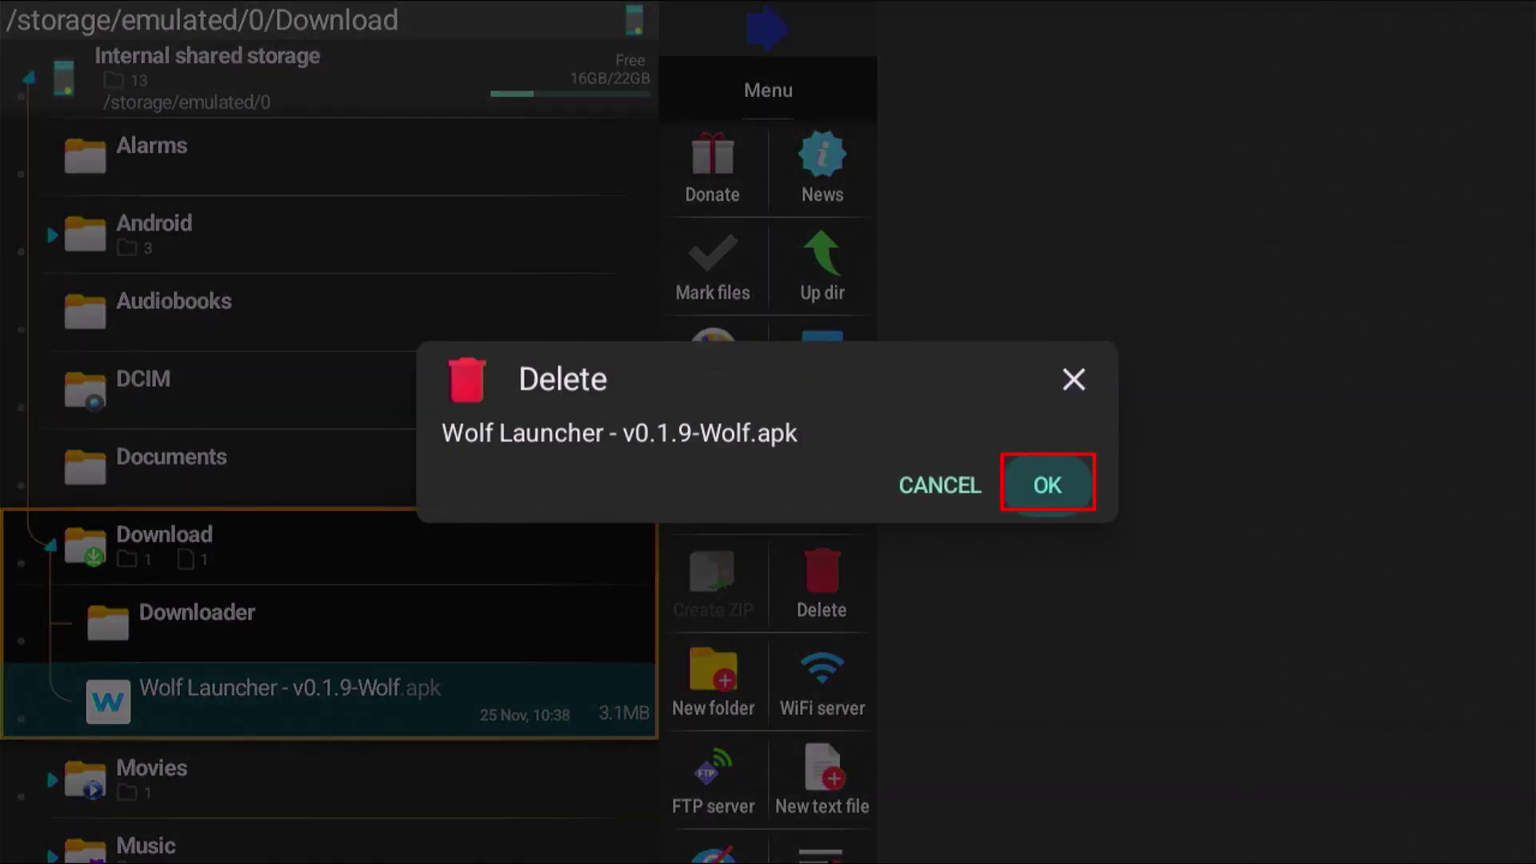
key(Return)
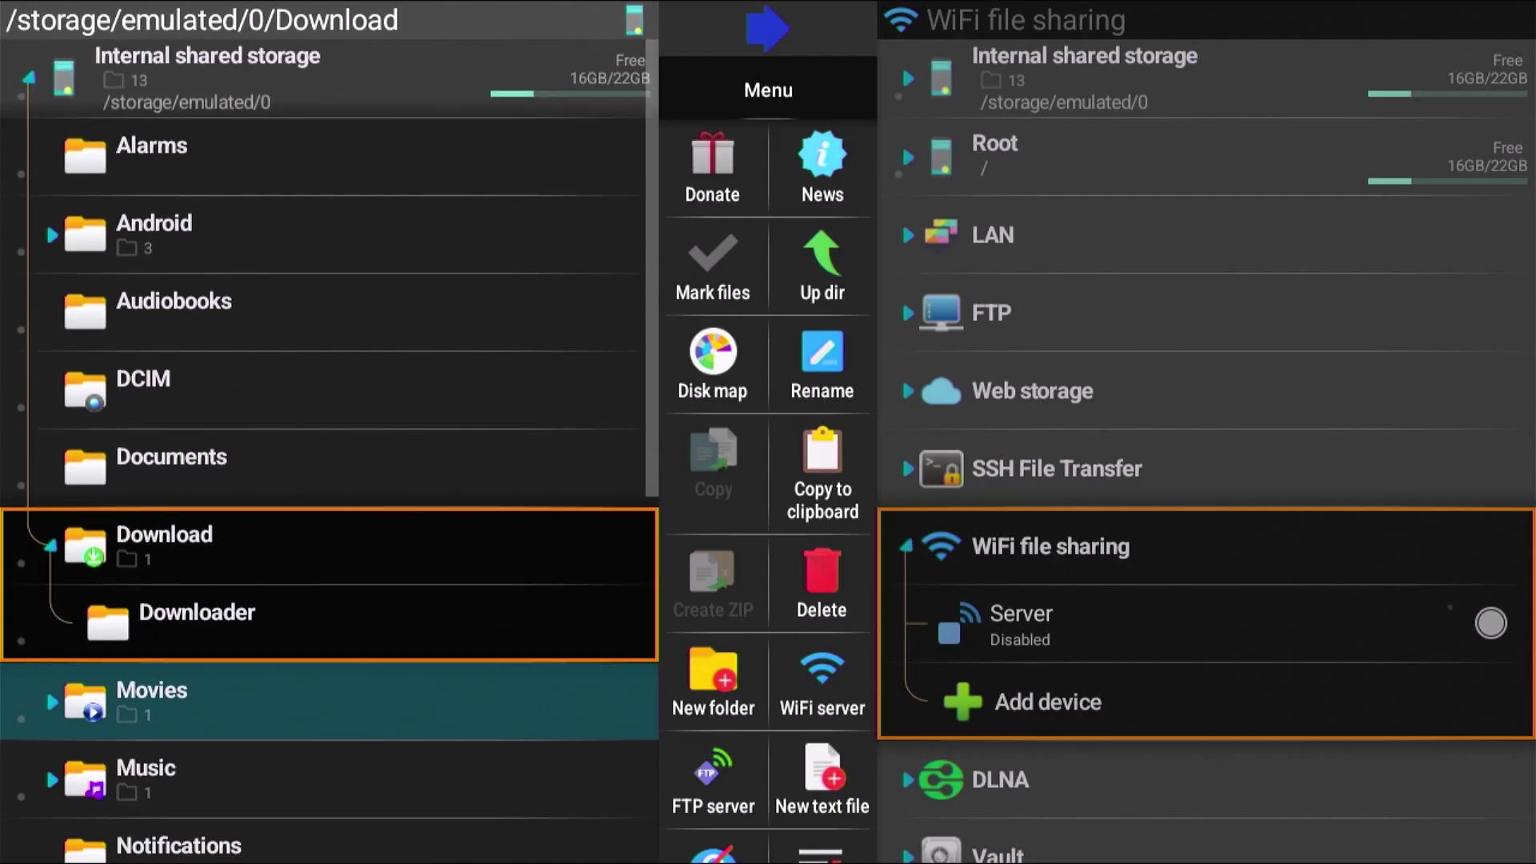
Exit X-plore to the home screen and focus the Wolf Launcher tile in Your apps.
key(Home)
key(Right)
key(Right)
key(Right)
key(Right)
key(Right)
key(Right)
key(Right)
key(Right)
key(Right)
key(Right)
key(Right)
key(Left)
key(Left)
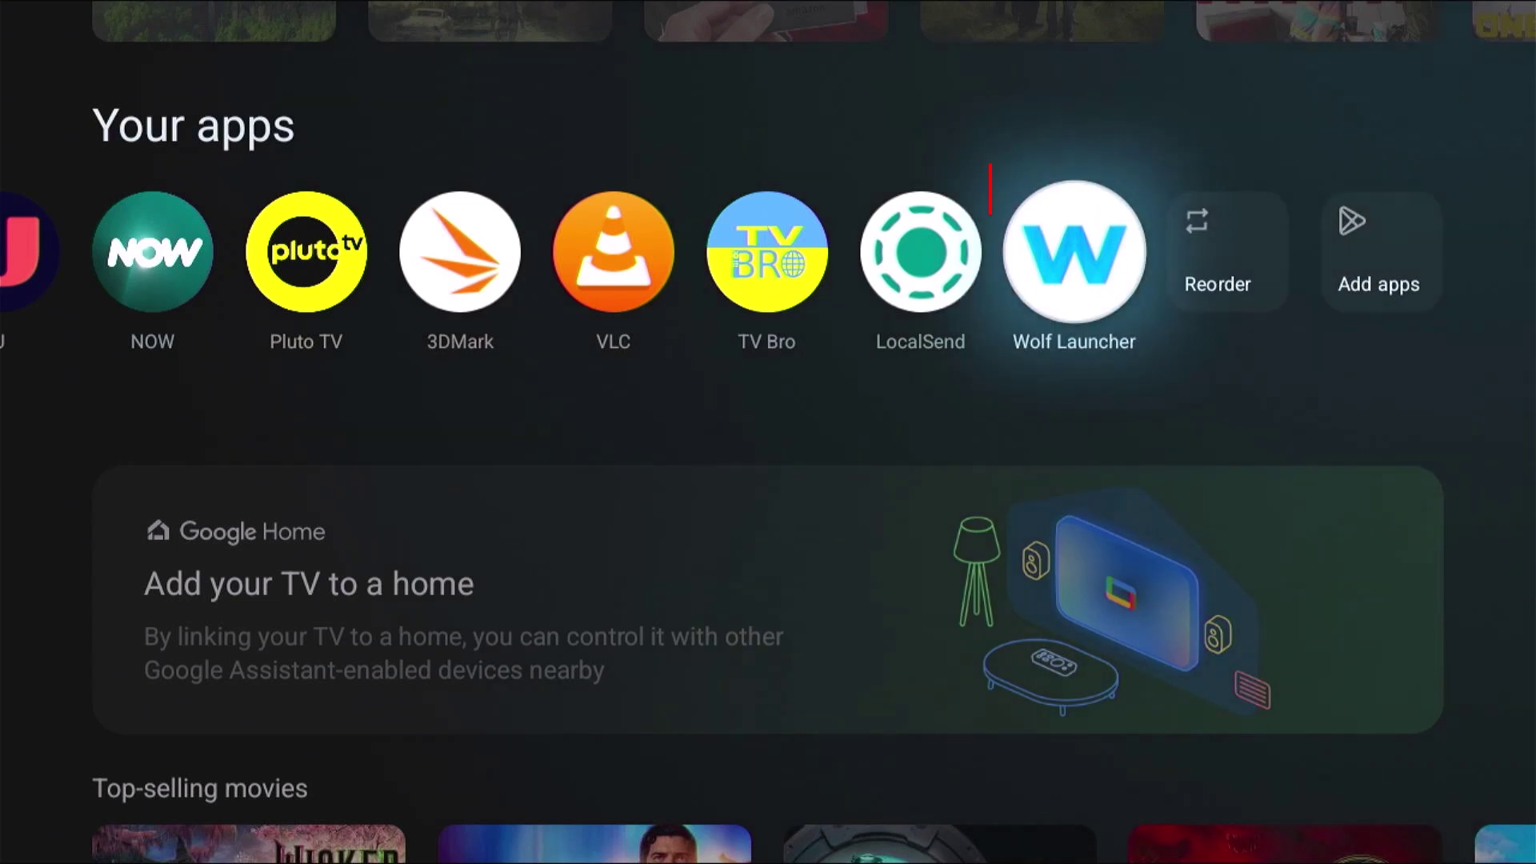